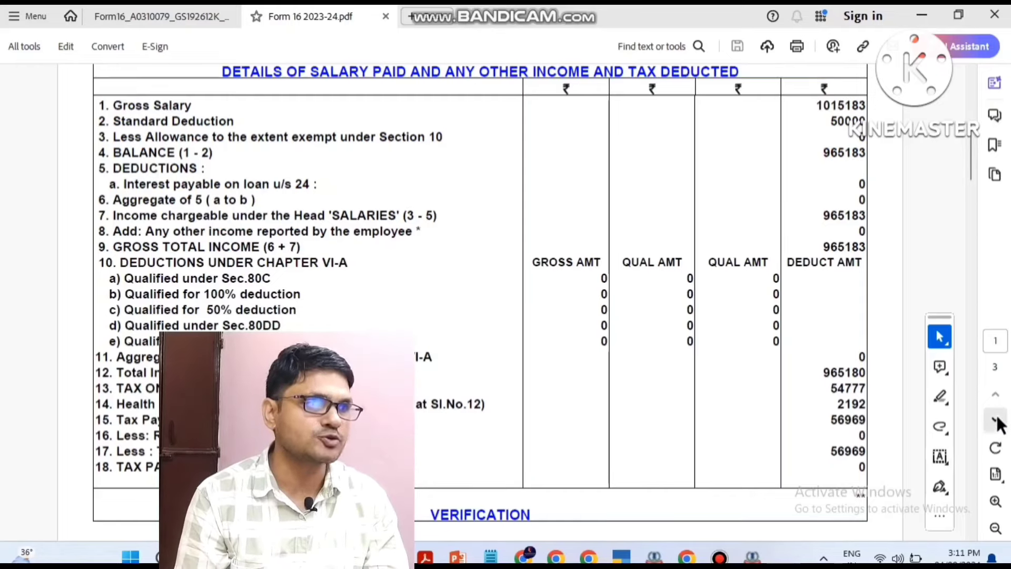
# Mark in red the gross salary in Form 16 and the amount paid and tax deducted on the annual tax statement
pyautogui.hotkey('ctrl', 'shift', '1')
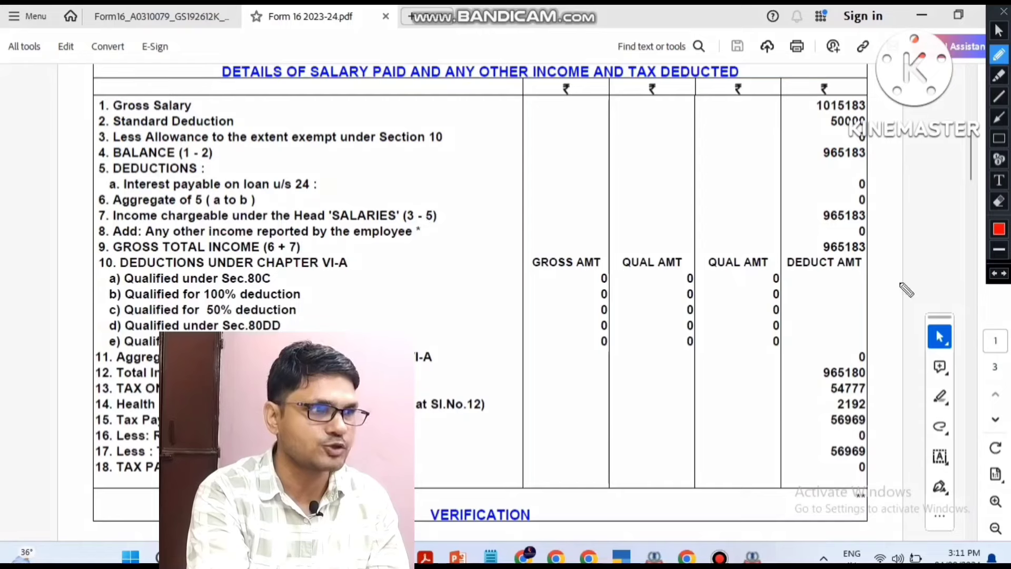
pyautogui.moveTo(867, 94)
pyautogui.mouseDown()
pyautogui.moveTo(819, 93)
pyautogui.moveTo(816, 117)
pyautogui.moveTo(869, 114)
pyautogui.moveTo(858, 100)
pyautogui.mouseUp()
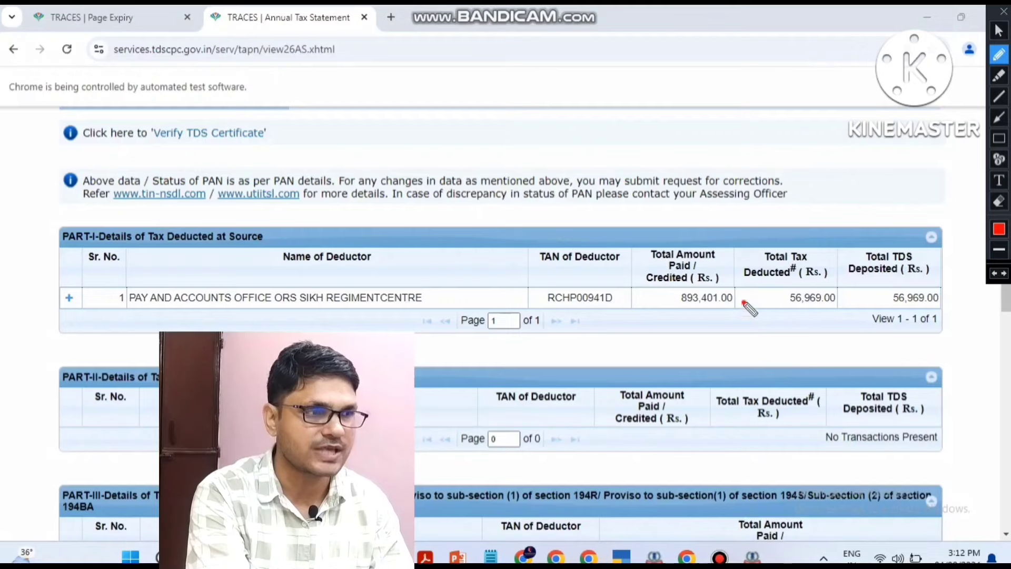
pyautogui.moveTo(743, 303)
pyautogui.mouseDown()
pyautogui.moveTo(732, 289)
pyautogui.moveTo(684, 285)
pyautogui.moveTo(668, 309)
pyautogui.moveTo(744, 309)
pyautogui.mouseUp()
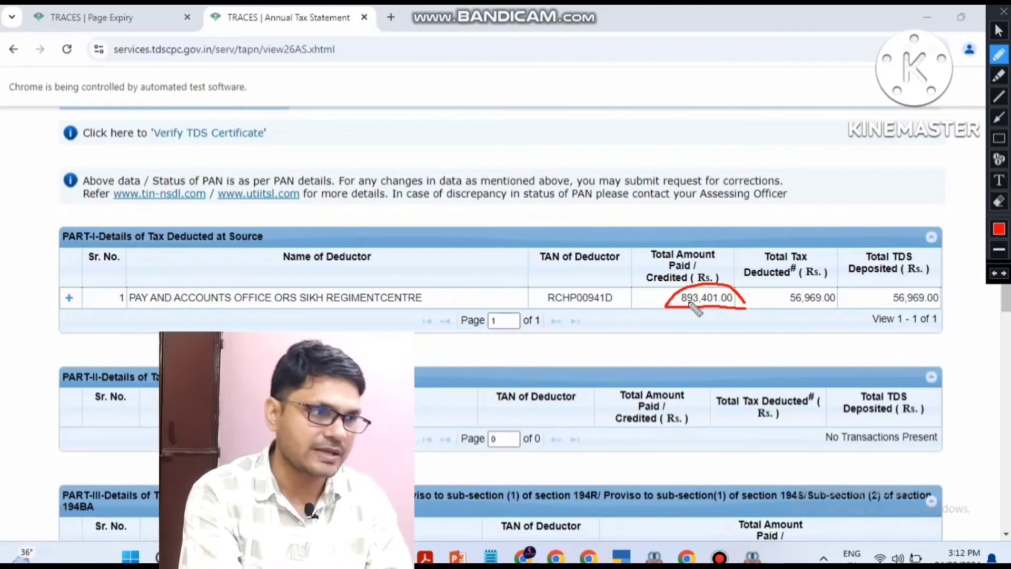
pyautogui.moveTo(802, 315)
pyautogui.mouseDown()
pyautogui.moveTo(830, 316)
pyautogui.moveTo(846, 294)
pyautogui.moveTo(774, 301)
pyautogui.moveTo(809, 316)
pyautogui.mouseUp()
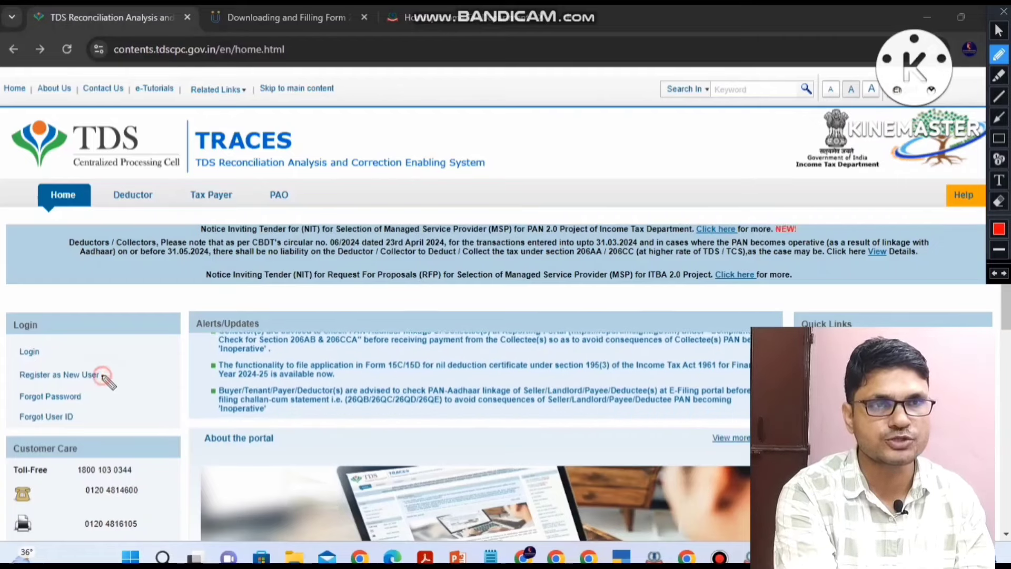
# Open the new-user registration page for tax payers from the TRACES home page
pyautogui.moveTo(104, 379); pyautogui.dragTo(138, 365)
pyautogui.press('Escape')
pyautogui.moveTo(91, 397)
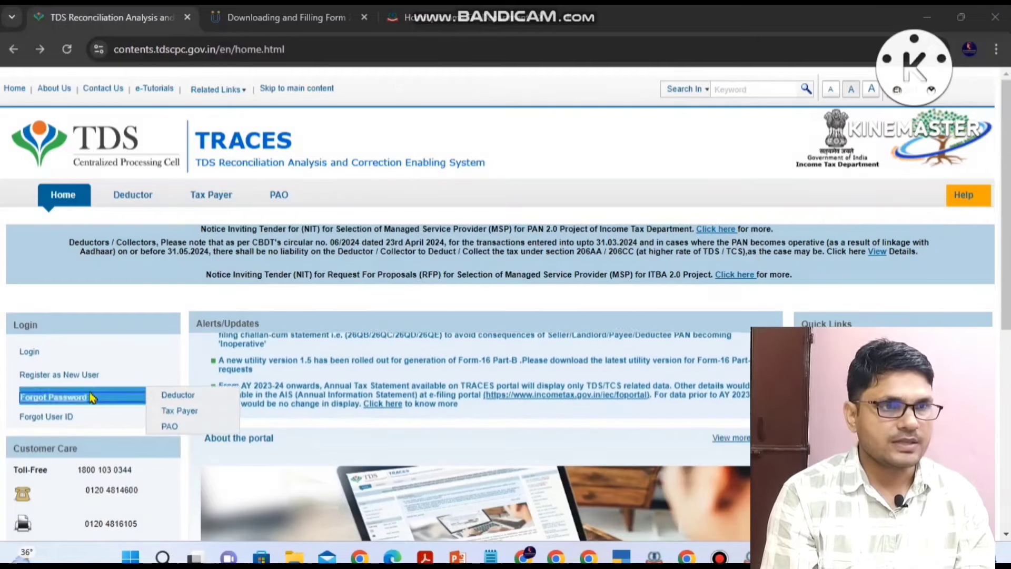
pyautogui.moveTo(89, 374)
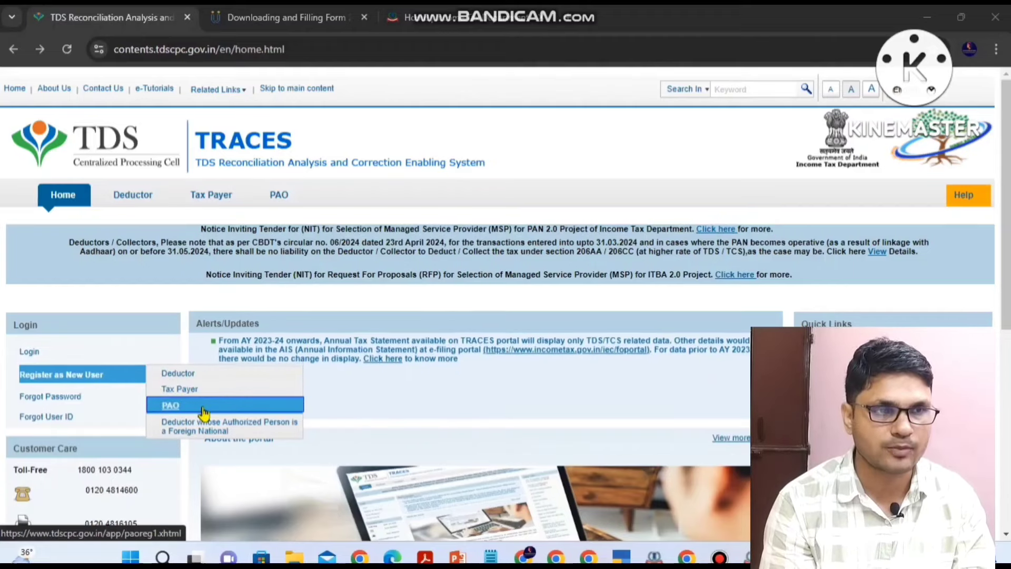
pyautogui.click(174, 390)
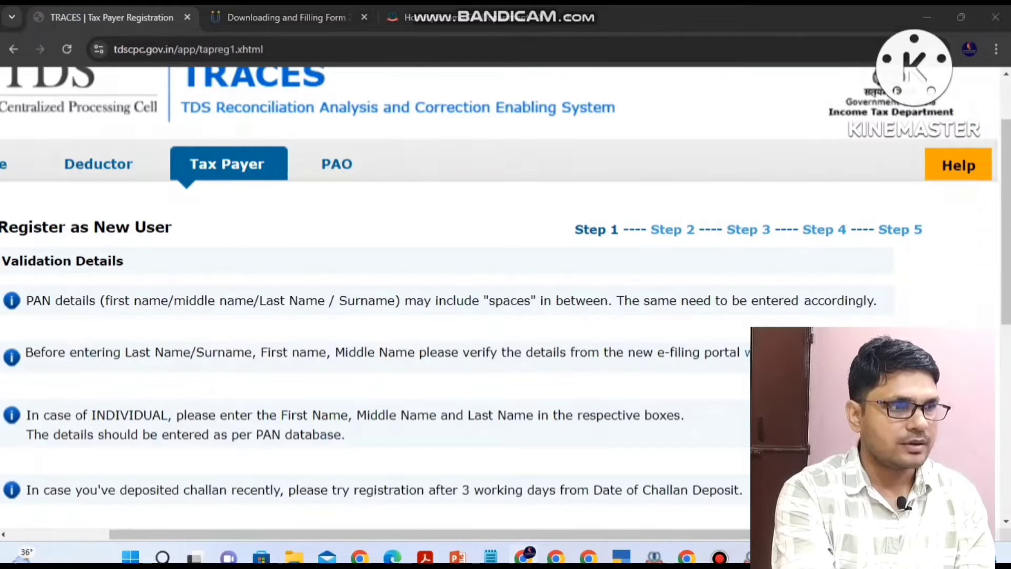
# Underline the five registration steps and proceed past the tax payer validation form with its PAN and image text fields
pyautogui.hotkey('ctrl', 'shift', '1')
pyautogui.moveTo(572, 245)
pyautogui.mouseDown()
pyautogui.moveTo(851, 261)
pyautogui.moveTo(924, 253)
pyautogui.mouseUp()
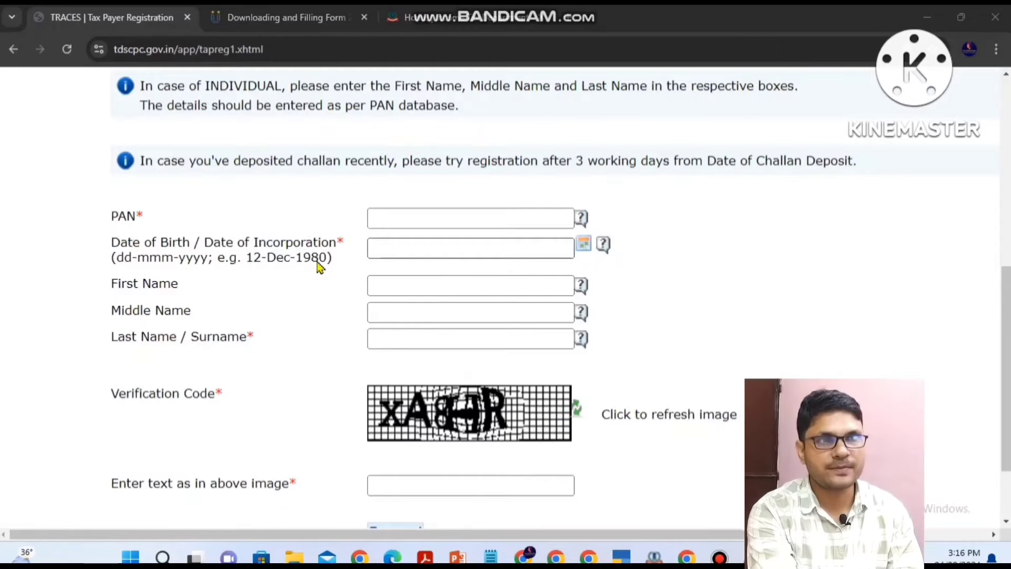
pyautogui.click(370, 219)
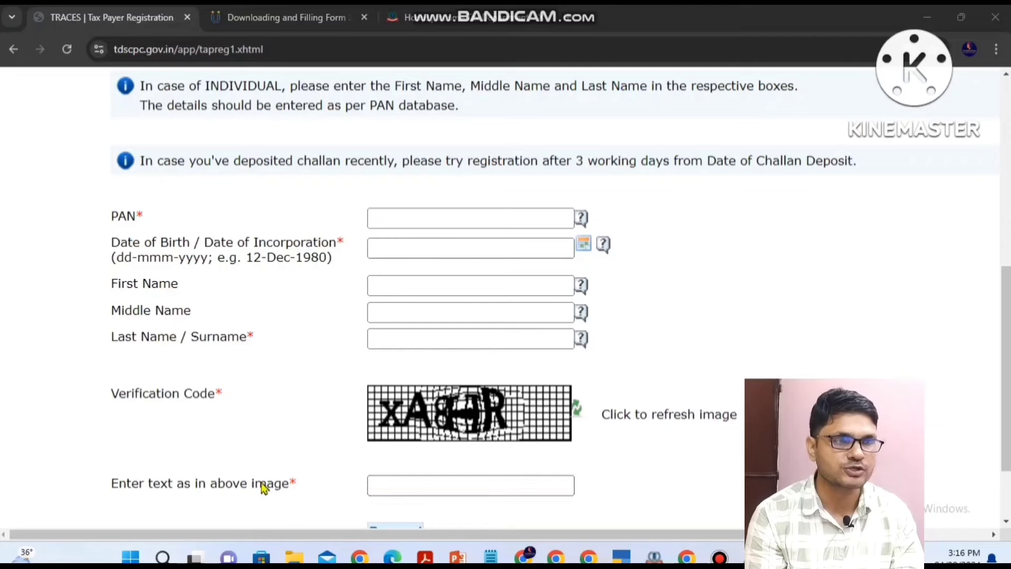
pyautogui.click(388, 483)
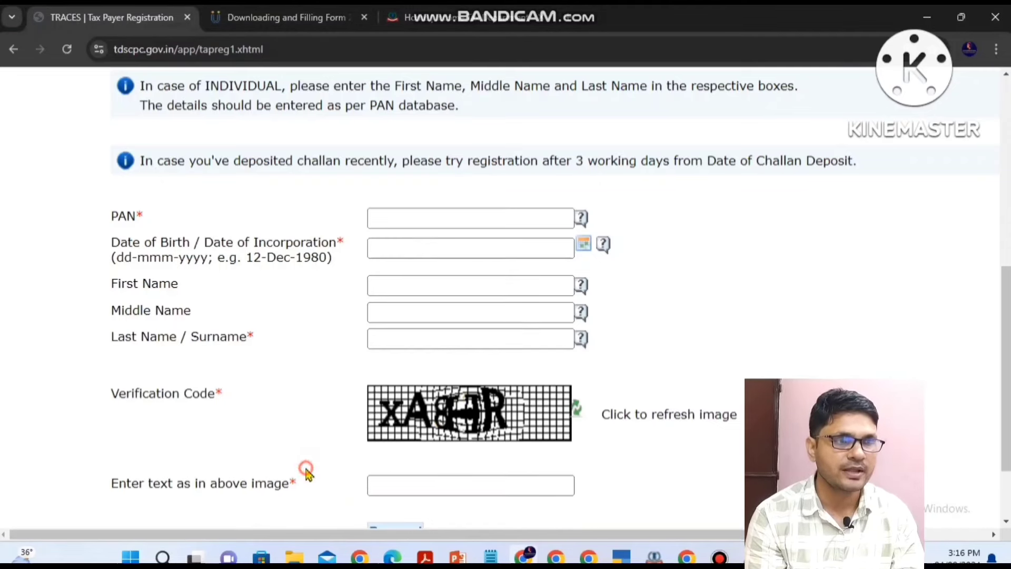
pyautogui.scroll(-1, 305, 472)
pyautogui.click(396, 503)
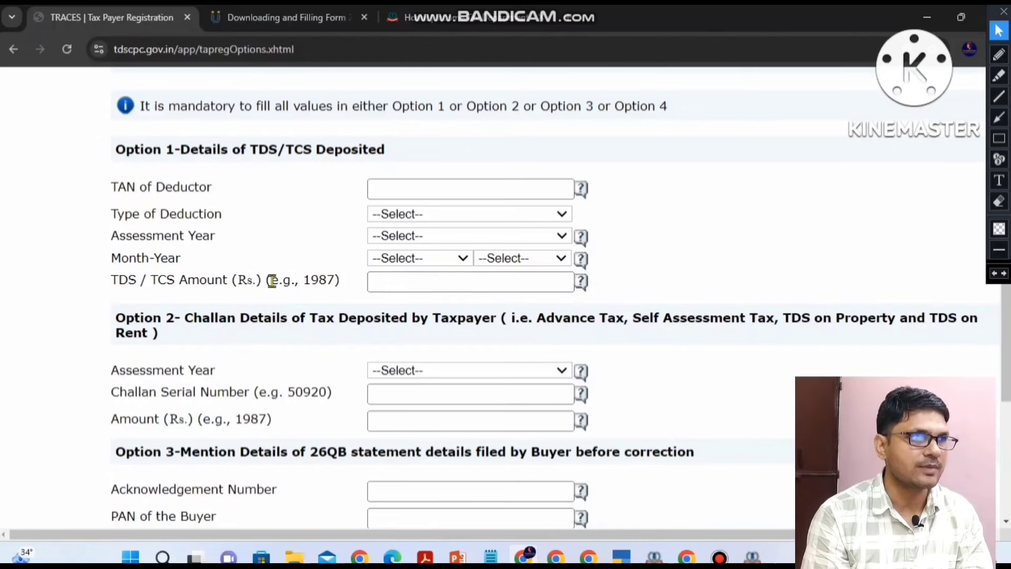
# Underline in red the instruction to fill in one of Options 1 to 4 and mark the TAN of Deductor field
pyautogui.click(999, 54)
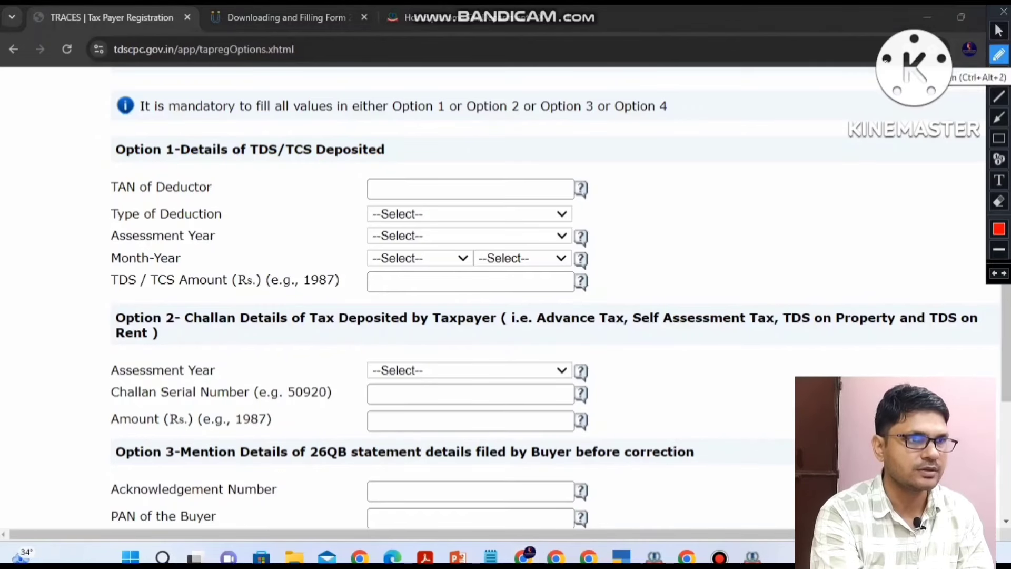
pyautogui.moveTo(423, 125)
pyautogui.mouseDown()
pyautogui.moveTo(437, 109)
pyautogui.moveTo(507, 118)
pyautogui.mouseUp()
pyautogui.moveTo(570, 128); pyautogui.dragTo(693, 103)
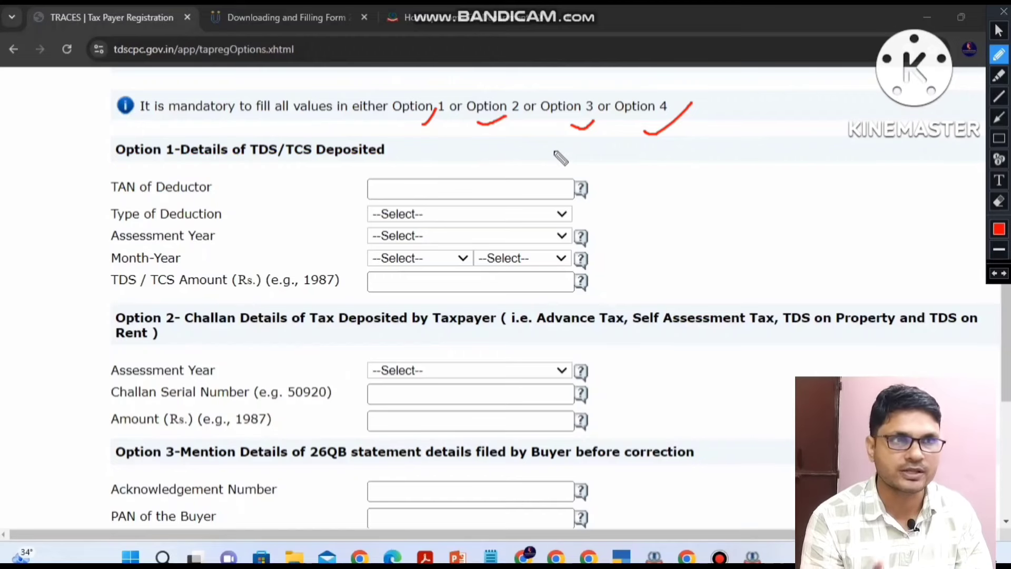
pyautogui.moveTo(141, 121); pyautogui.dragTo(363, 122)
pyautogui.moveTo(352, 112); pyautogui.dragTo(413, 118)
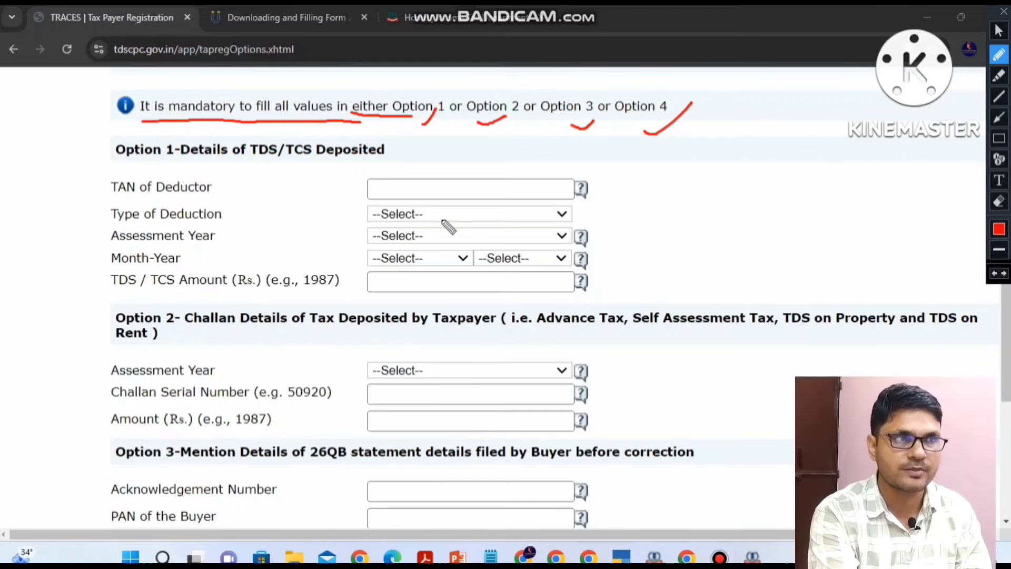
pyautogui.moveTo(604, 188); pyautogui.dragTo(636, 179)
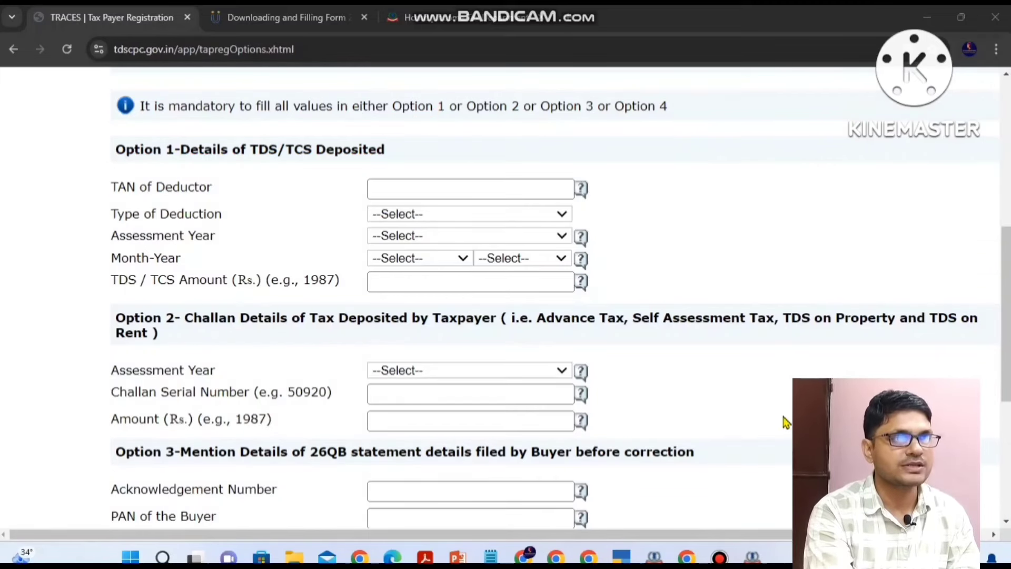
# Examine the Option 1 choices for type of deduction, assessment year, month-year and TDS / TCS amount
pyautogui.click(511, 216)
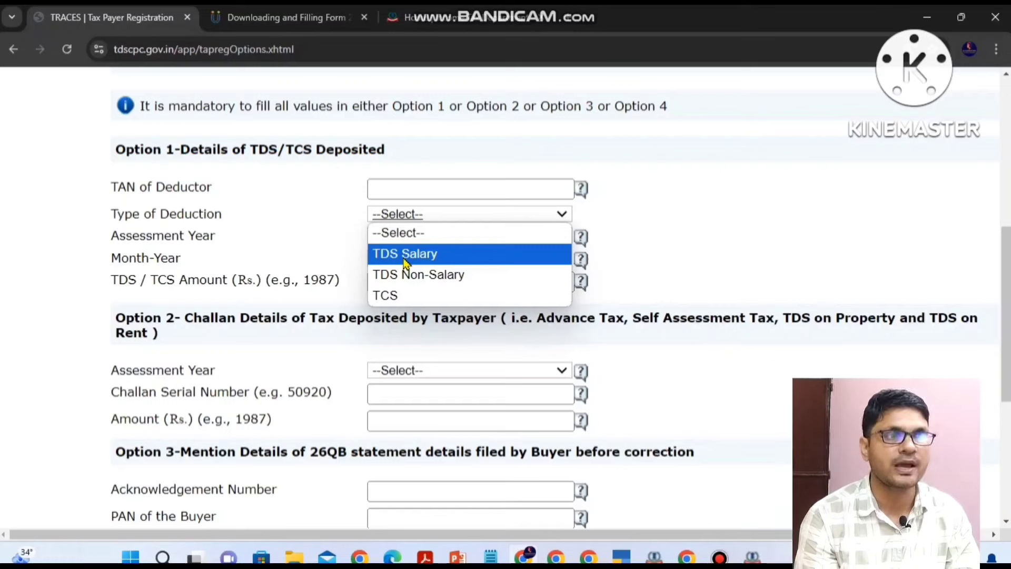
pyautogui.click(523, 224)
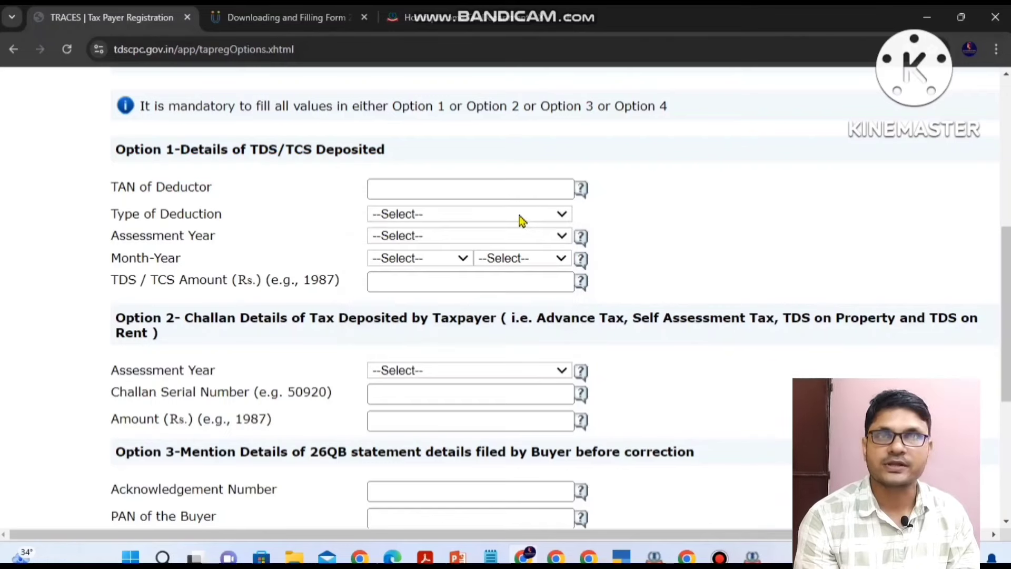
pyautogui.click(520, 215)
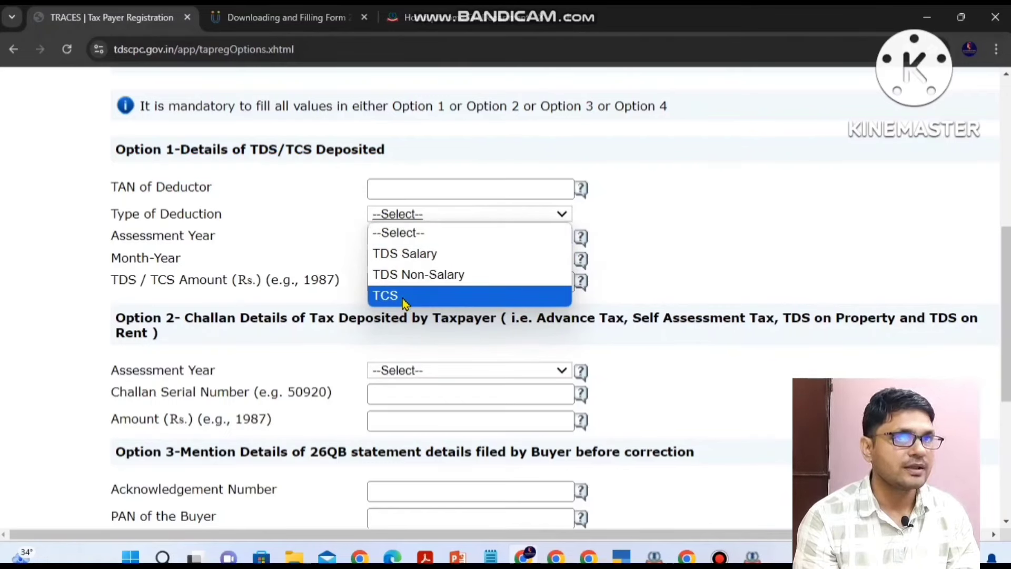
pyautogui.click(721, 252)
pyautogui.click(486, 234)
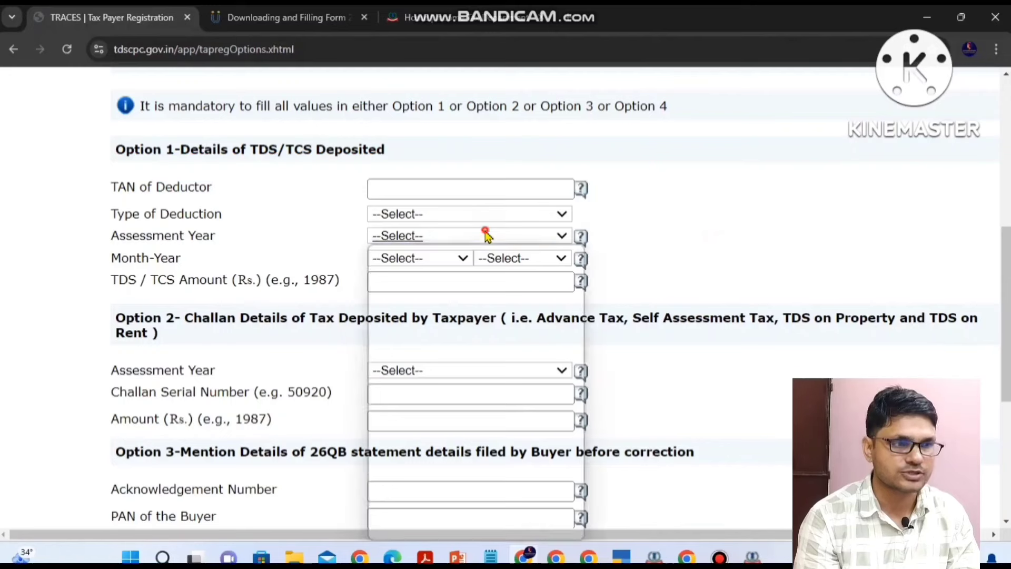
pyautogui.scroll(-2, 559, 505)
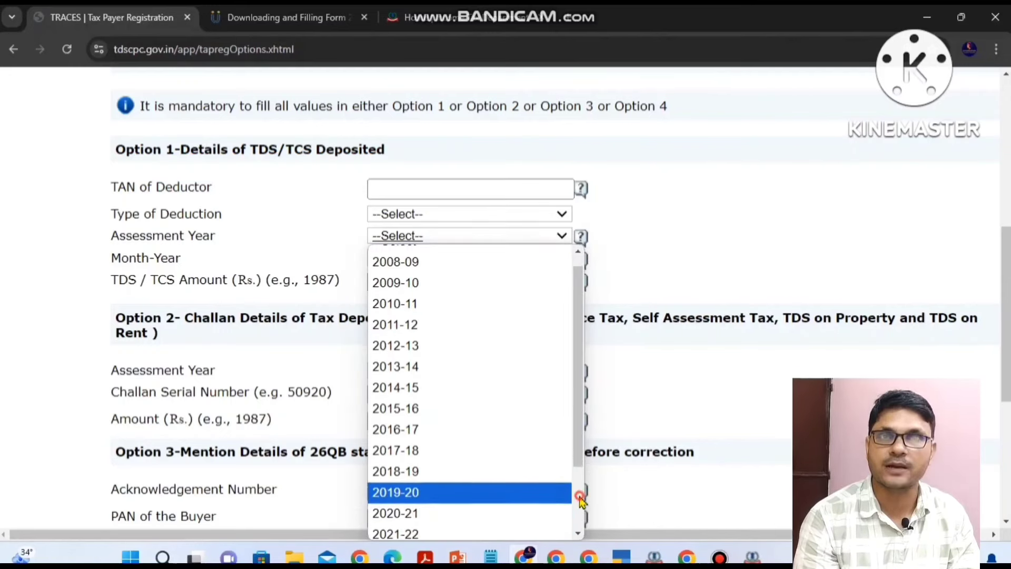
pyautogui.click(700, 274)
pyautogui.click(428, 259)
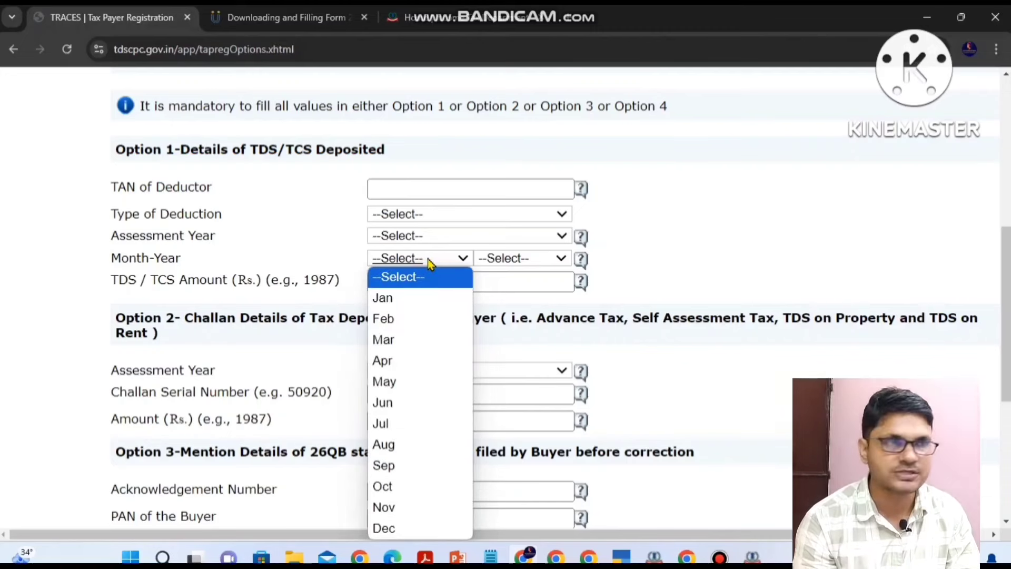
pyautogui.click(495, 258)
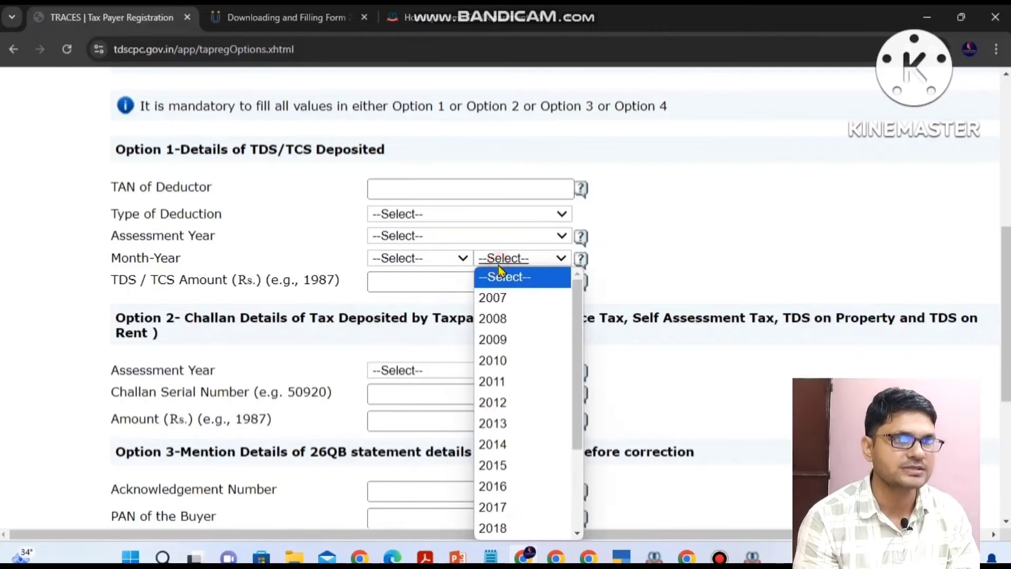
pyautogui.click(365, 298)
pyautogui.click(383, 279)
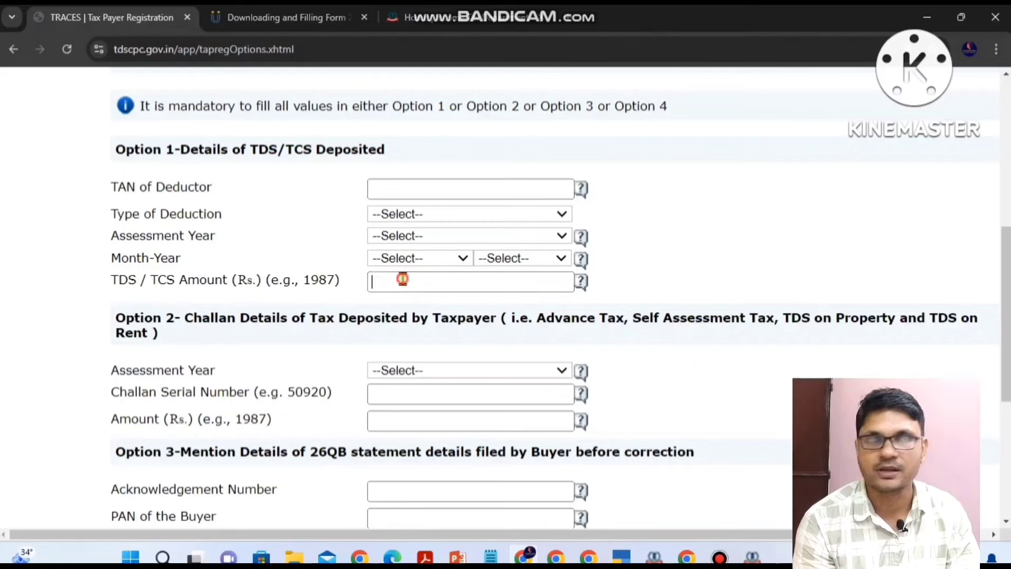
# Examine the Option 2 challan fields, including the assessment year choices, and the Option 3 fields for 26QB statement details
pyautogui.scroll(-3, 620, 335)
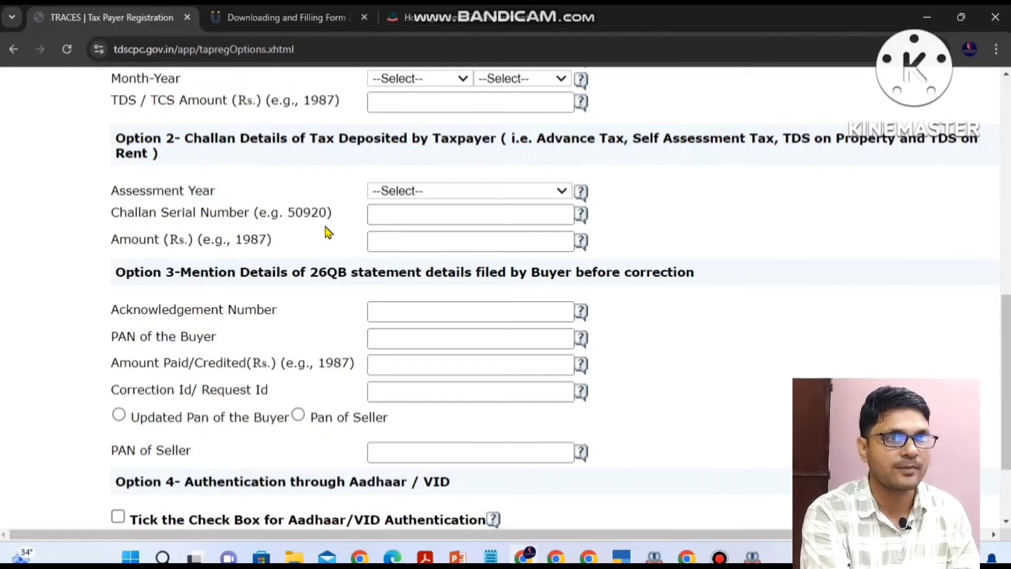
pyautogui.click(412, 195)
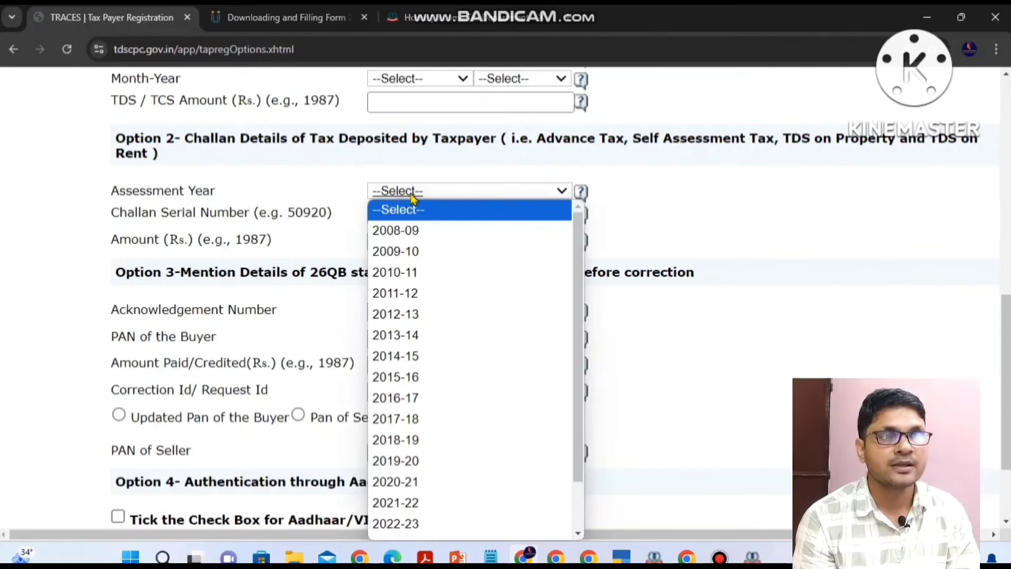
pyautogui.click(293, 226)
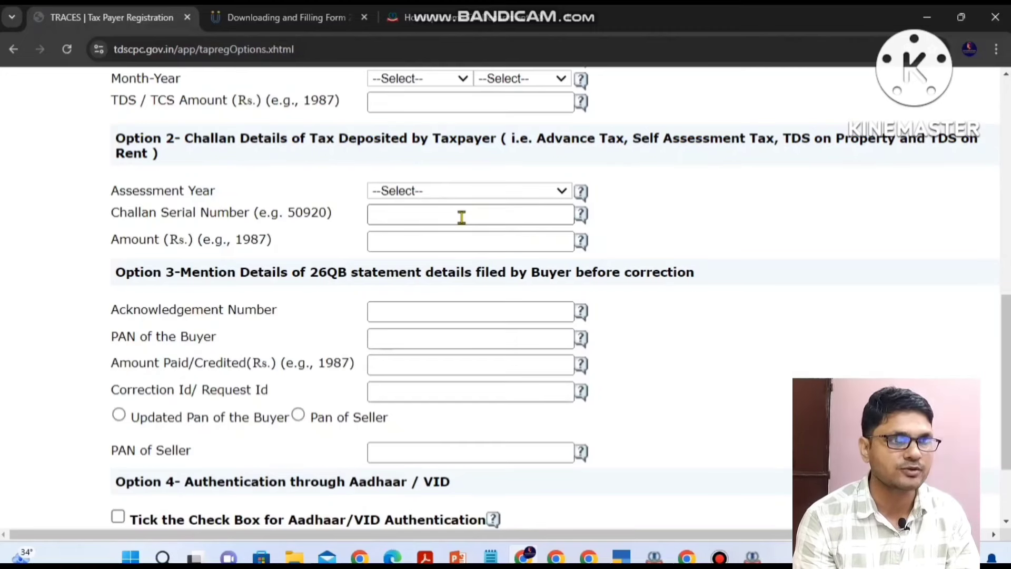
pyautogui.scroll(-2, 440, 264)
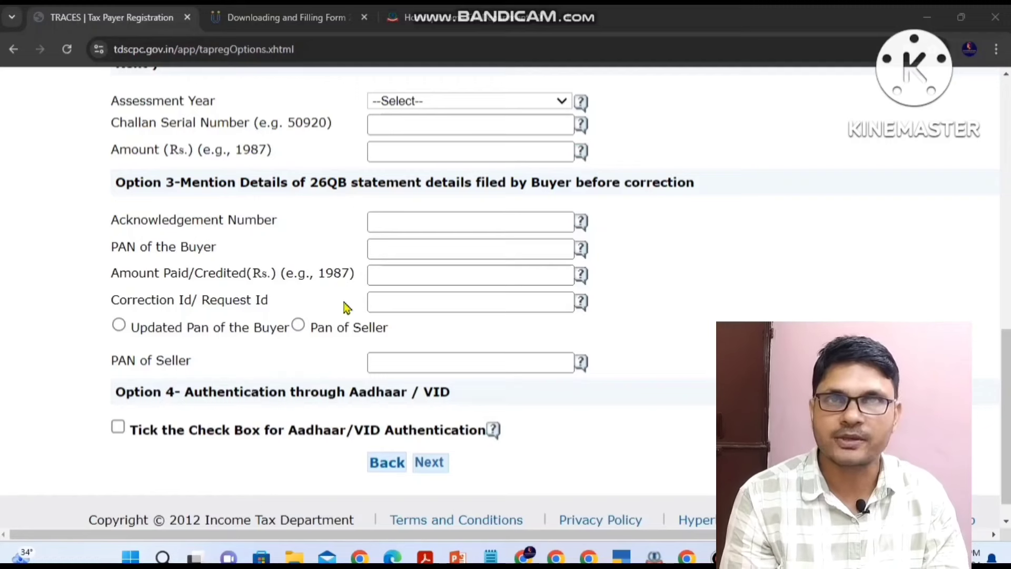
pyautogui.click(468, 310)
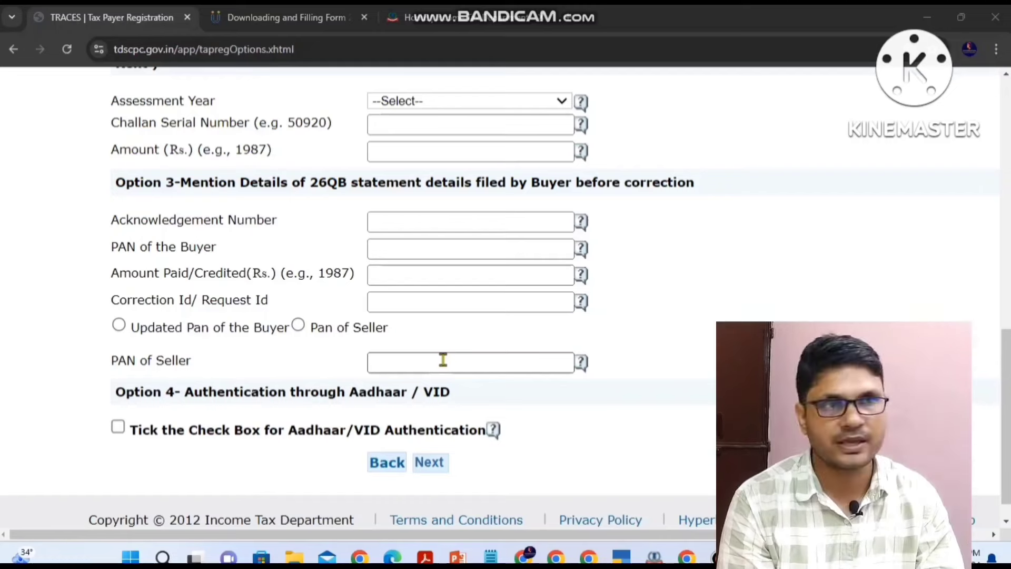
pyautogui.click(676, 296)
# Enable Aadhaar/VID authentication under Option 4 and continue to the Aadhaar authentication dialog
pyautogui.scroll(5, 676, 296)
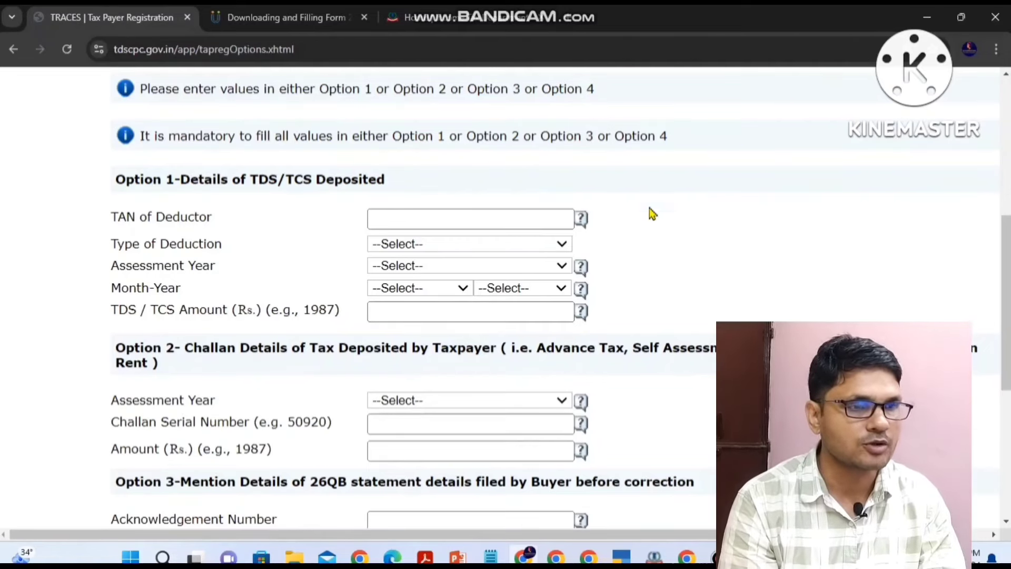
pyautogui.scroll(-5, 605, 361)
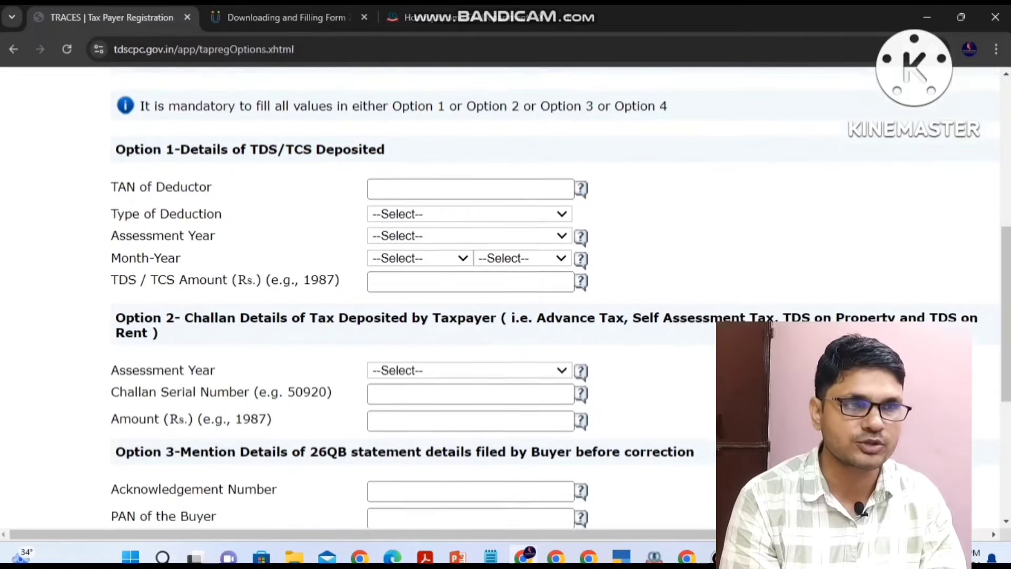
pyautogui.scroll(-1, 505, 297)
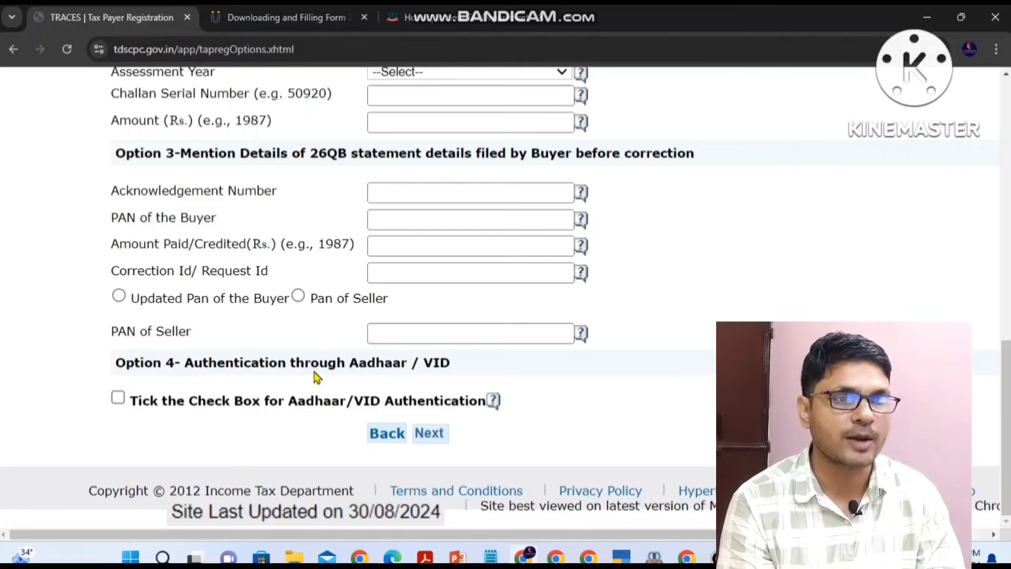
pyautogui.click(118, 401)
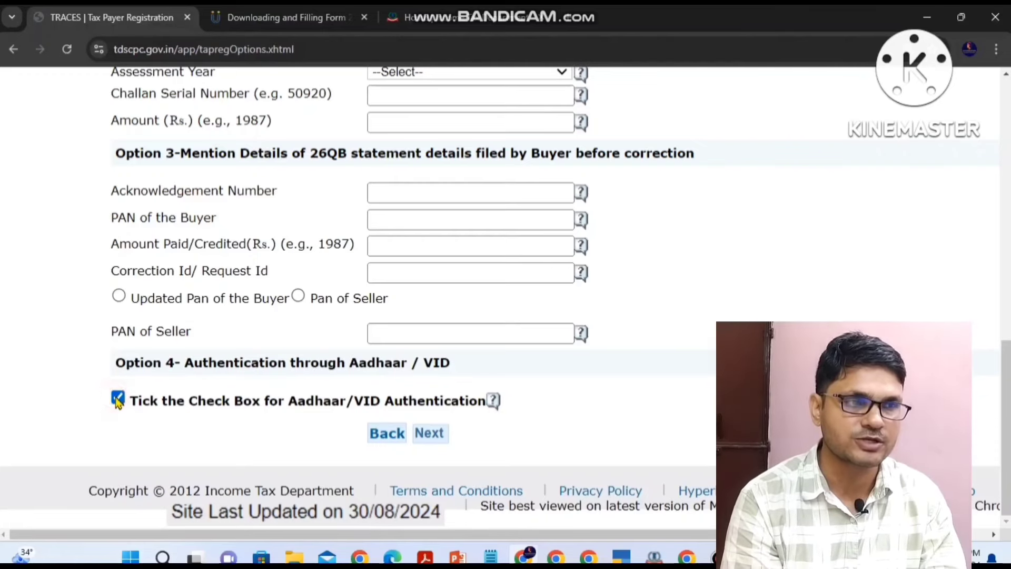
pyautogui.click(429, 433)
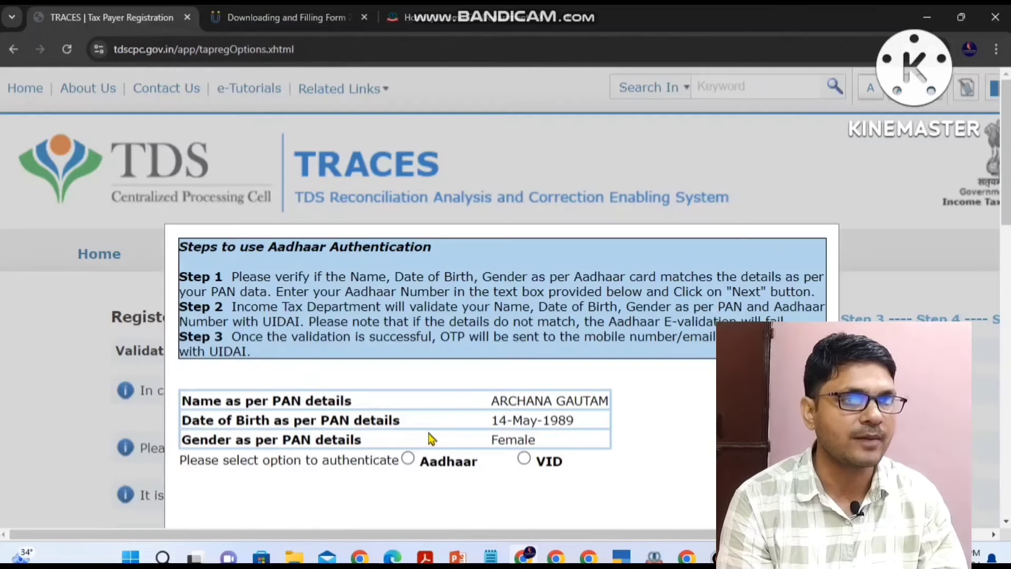
# Authenticate with the Aadhaar option: enter the Aadhaar number, give consent to CPC(TDS) and submit the OTP received on the registered mobile
pyautogui.scroll(-3, 677, 411)
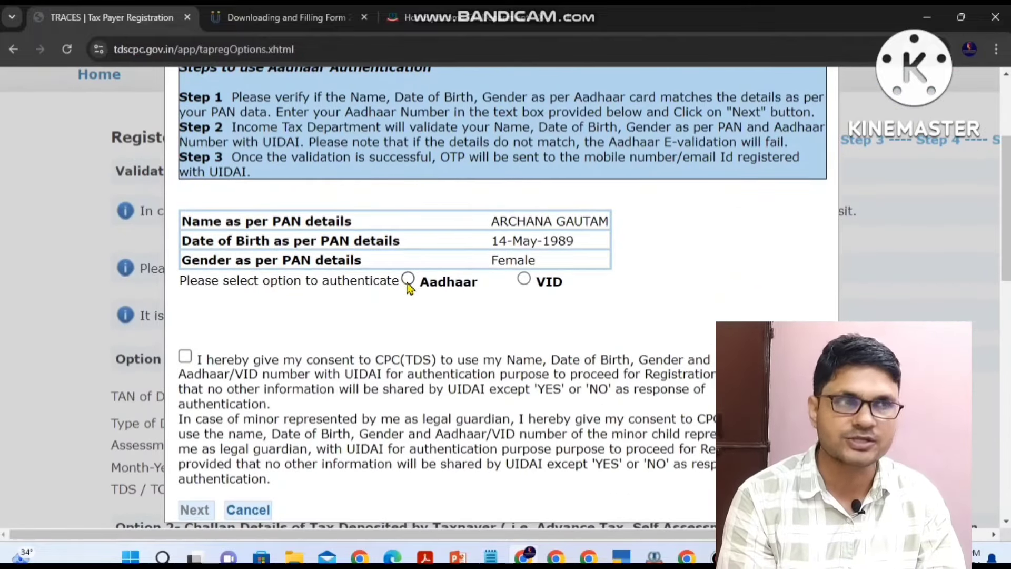
pyautogui.click(408, 284)
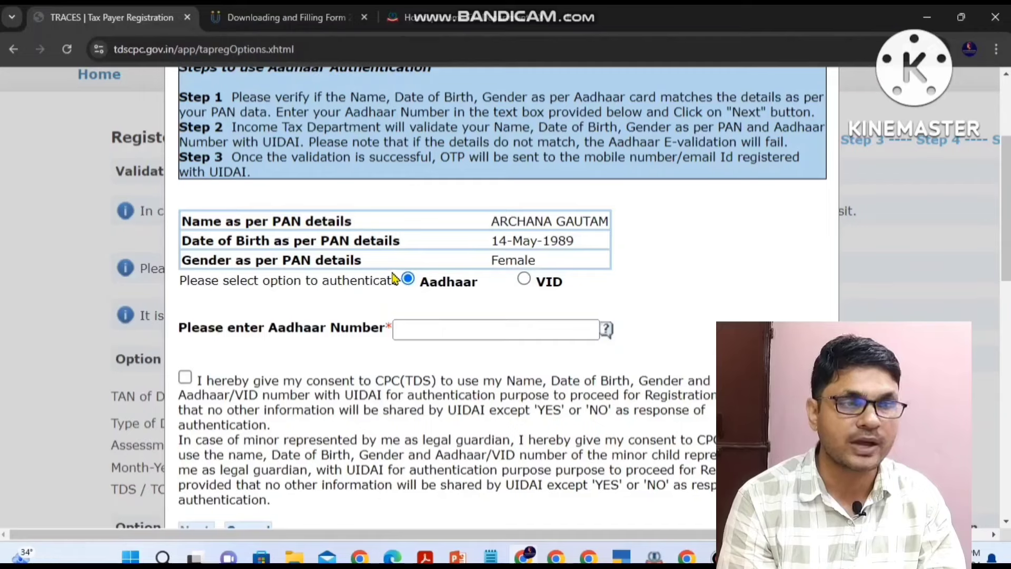
pyautogui.click(417, 330)
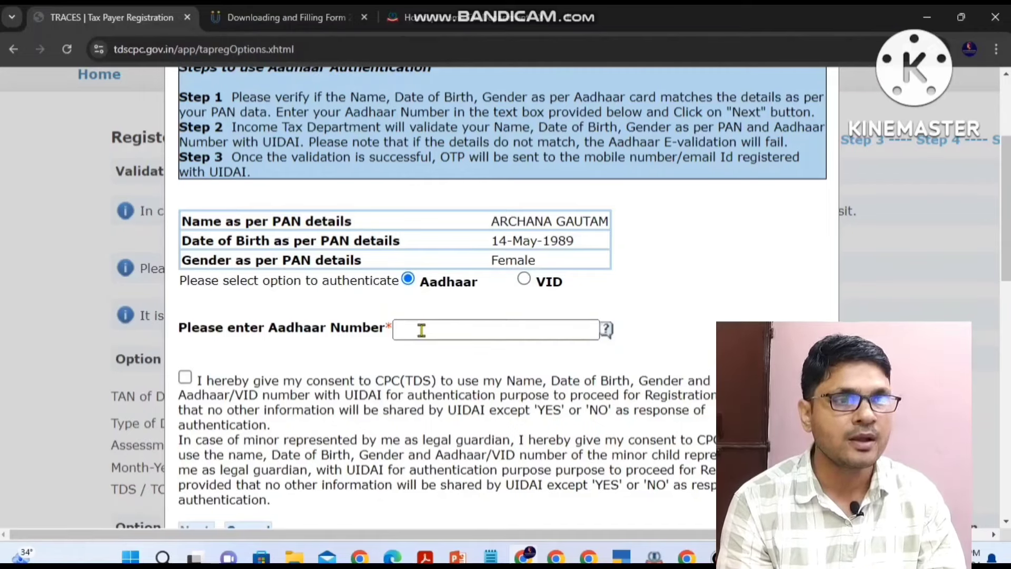
pyautogui.click(185, 377)
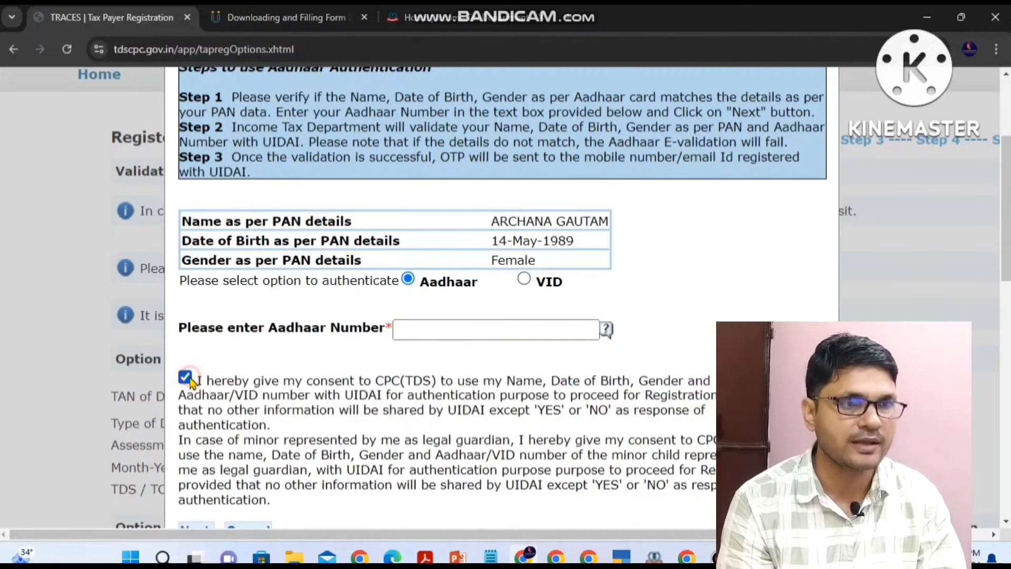
pyautogui.scroll(-3, 280, 362)
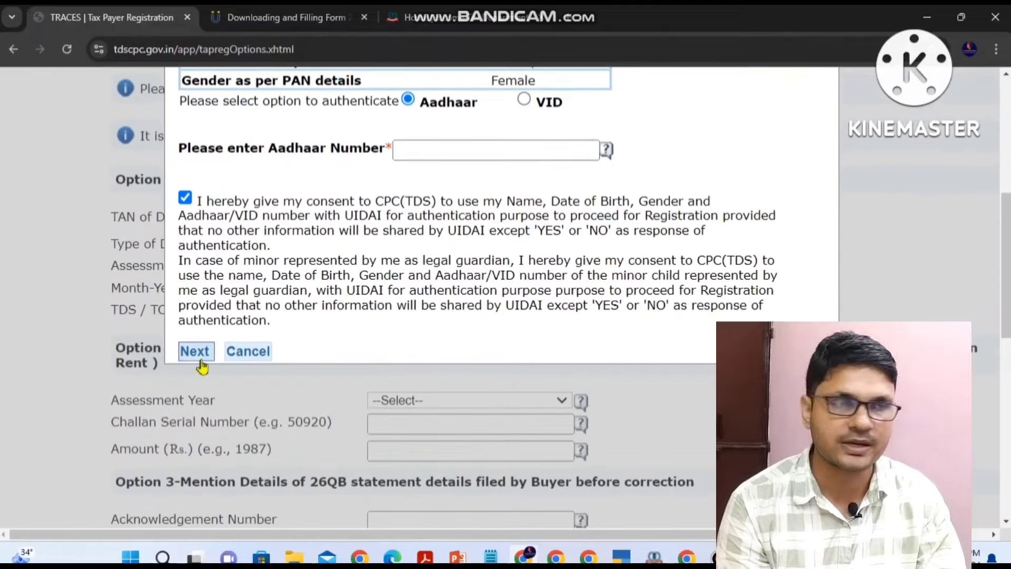
pyautogui.click(198, 360)
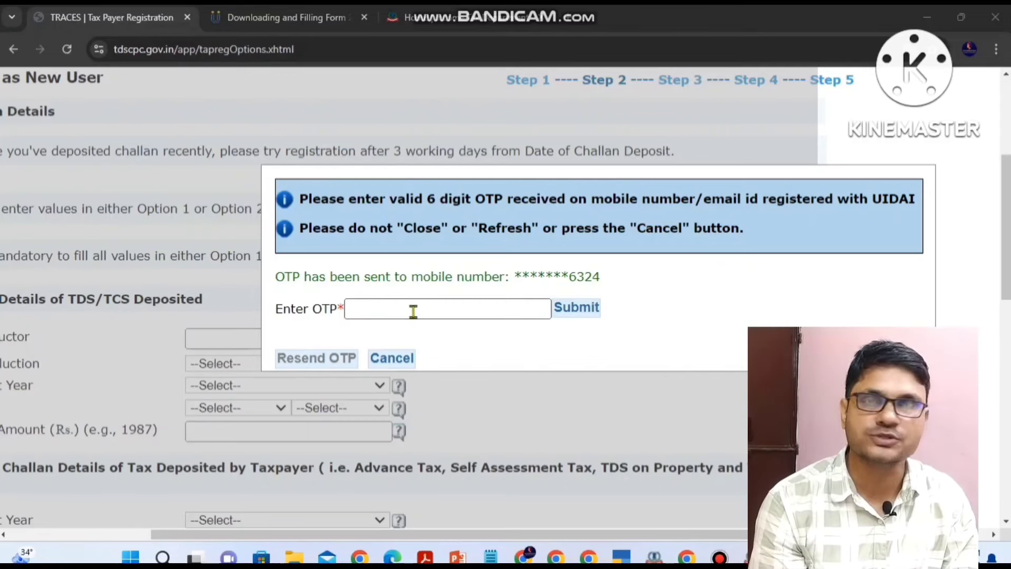
pyautogui.click(576, 308)
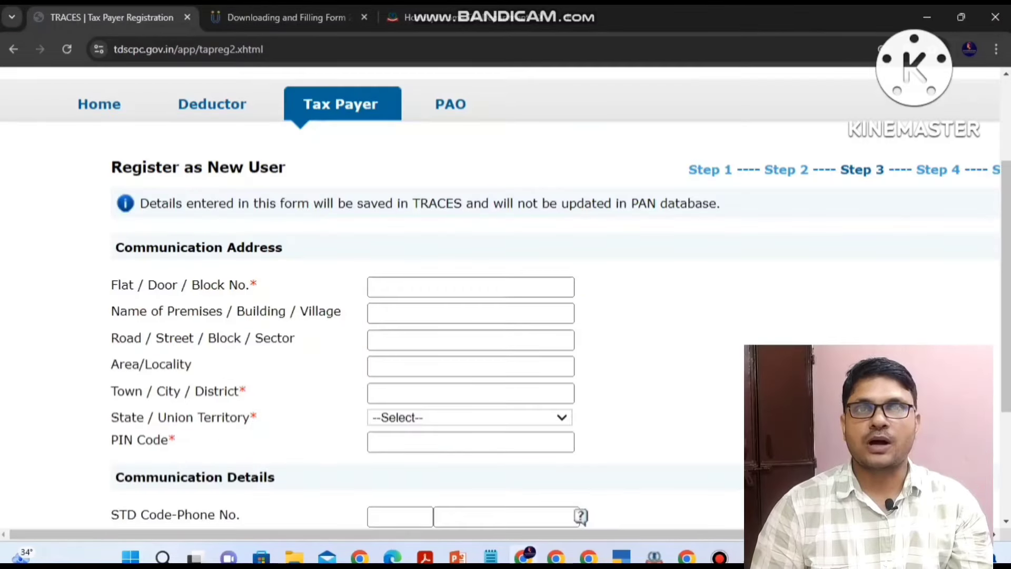
# Examine the required Communication Address fields, including flat number, town and PIN code, and the State / Union Territory choices
pyautogui.scroll(-2, 459, 247)
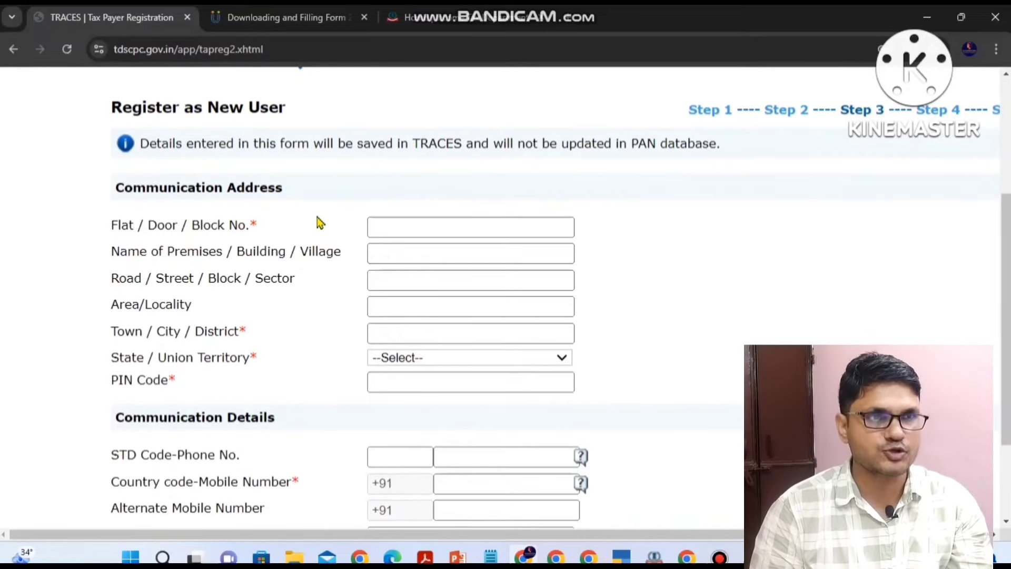
pyautogui.click(375, 229)
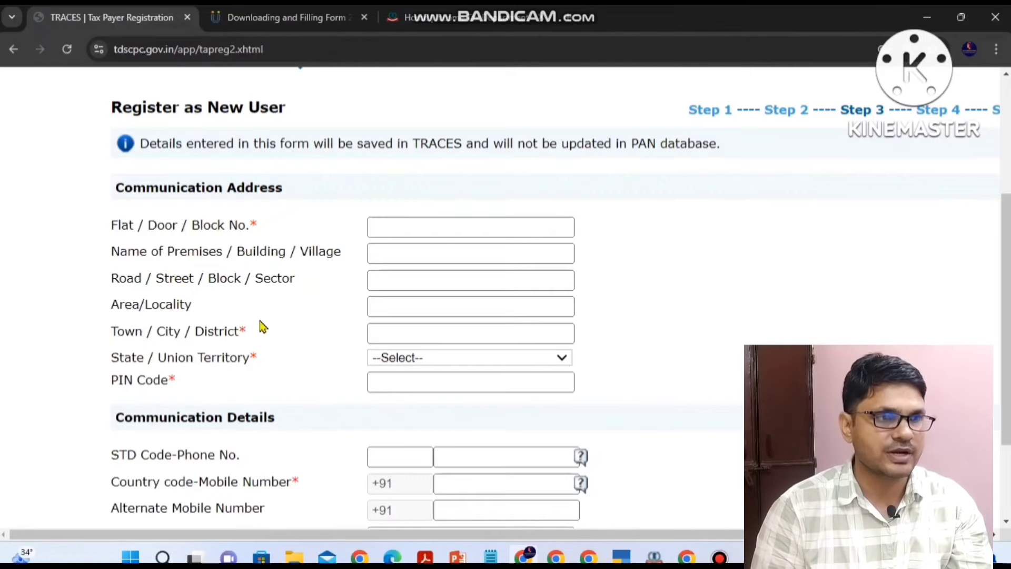
pyautogui.click(409, 337)
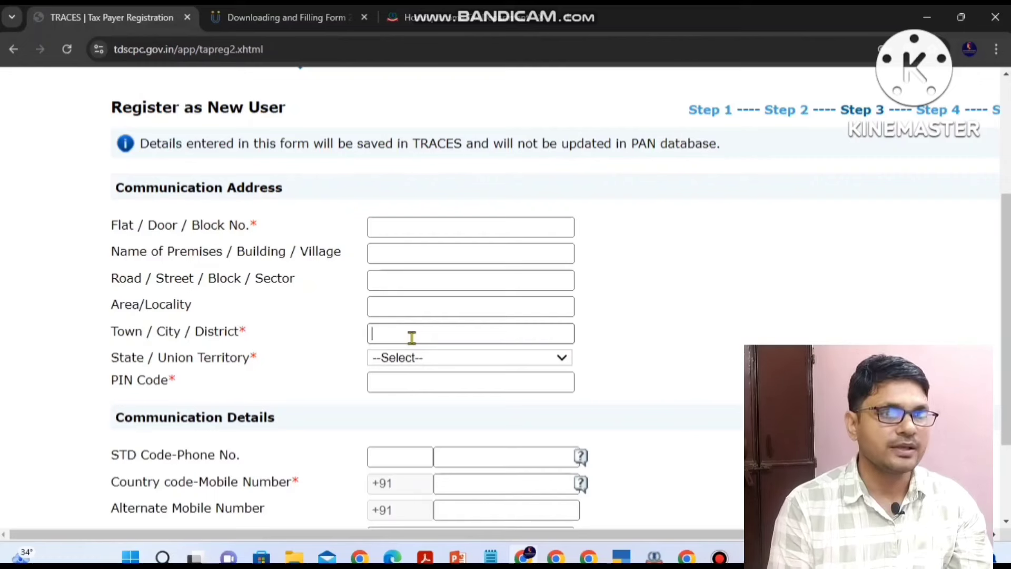
pyautogui.click(369, 364)
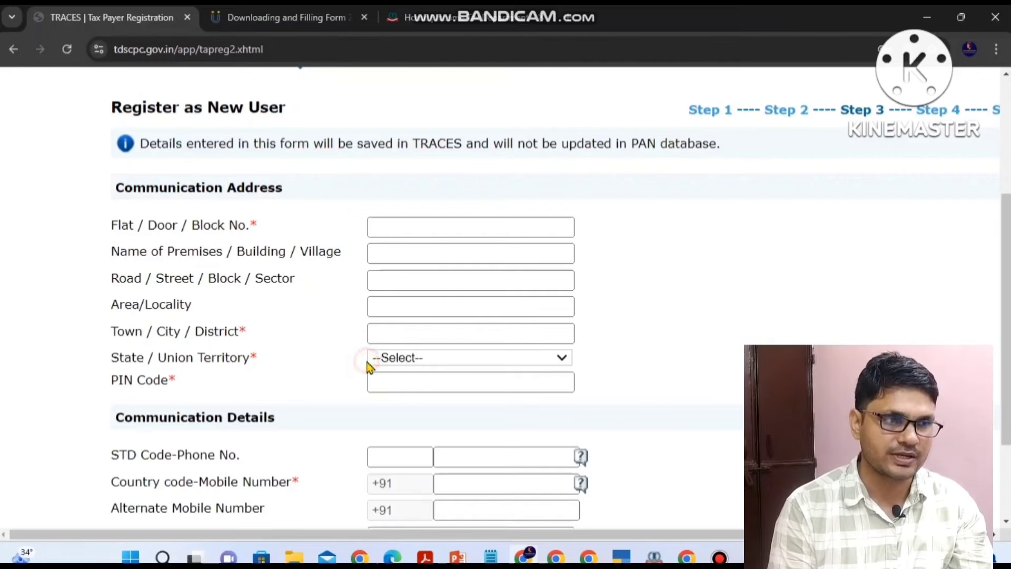
pyautogui.click(397, 361)
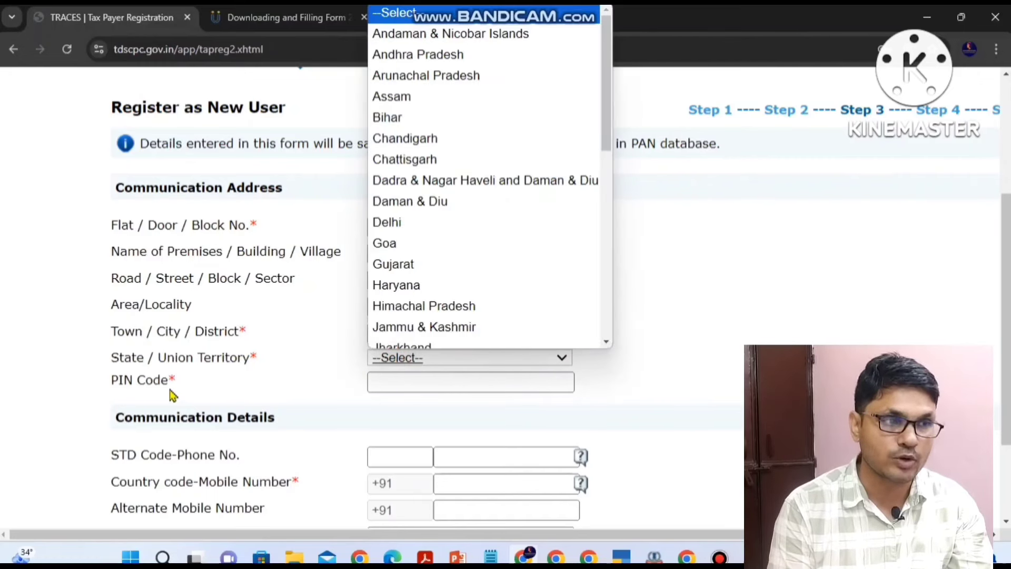
pyautogui.click(401, 362)
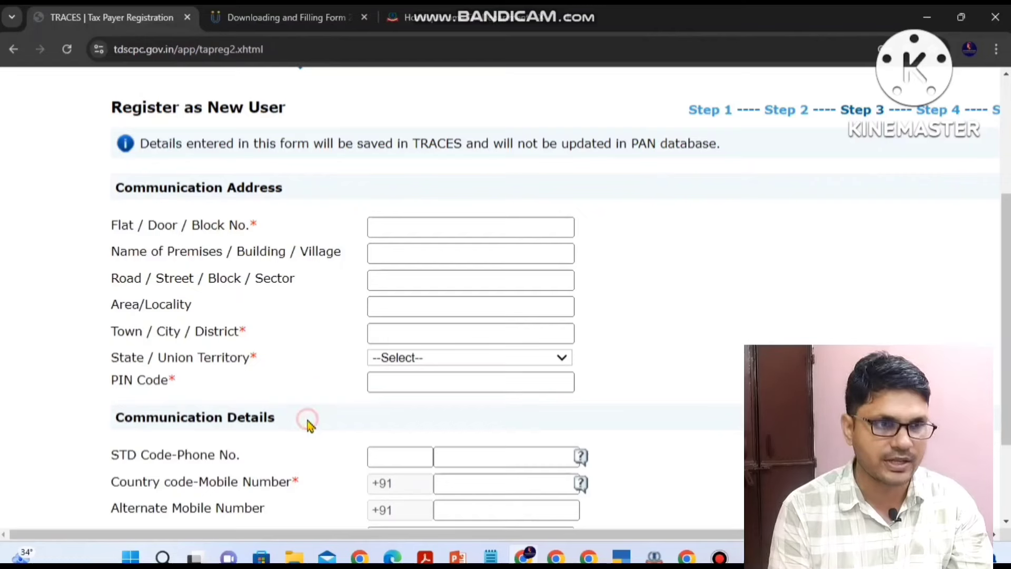
# Fill in the mobile number and email id under Communication Details and continue to the login details
pyautogui.scroll(-2, 308, 424)
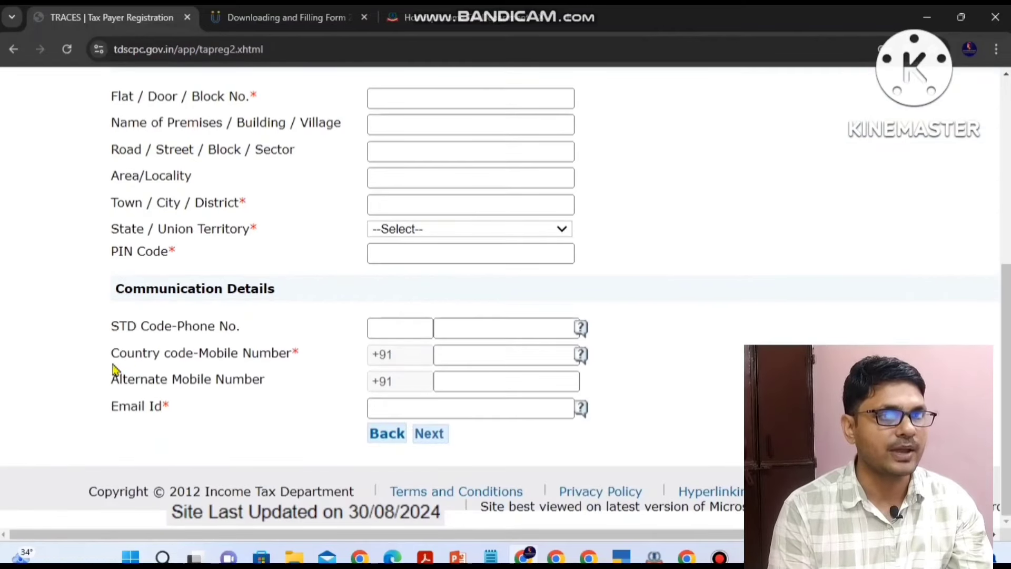
pyautogui.click(481, 351)
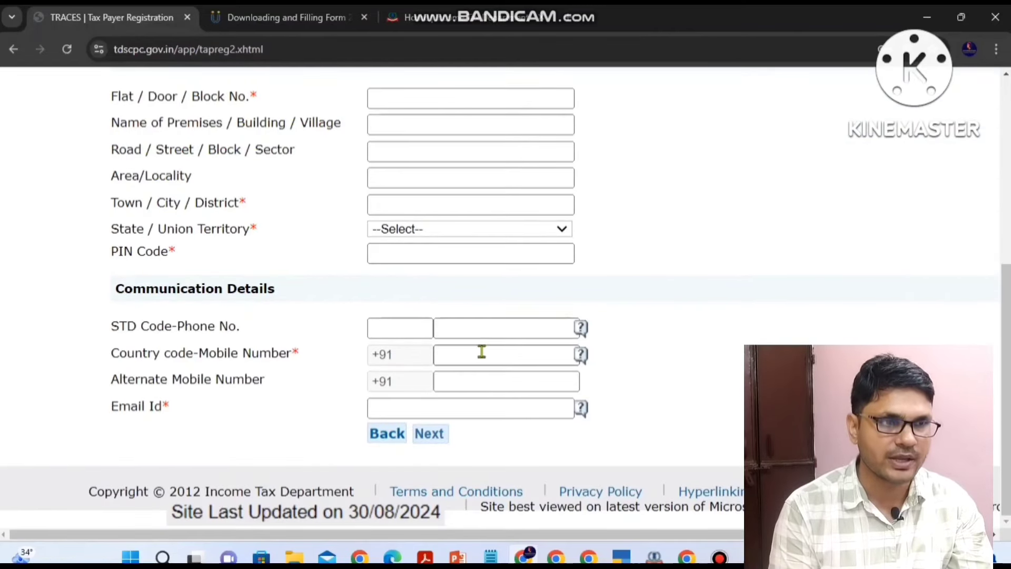
pyautogui.click(455, 410)
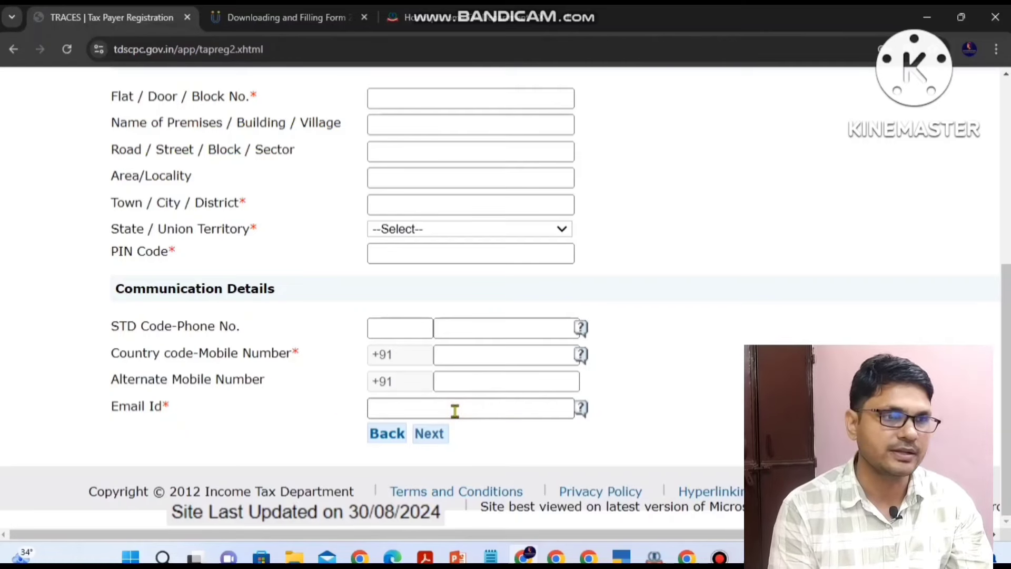
pyautogui.click(430, 434)
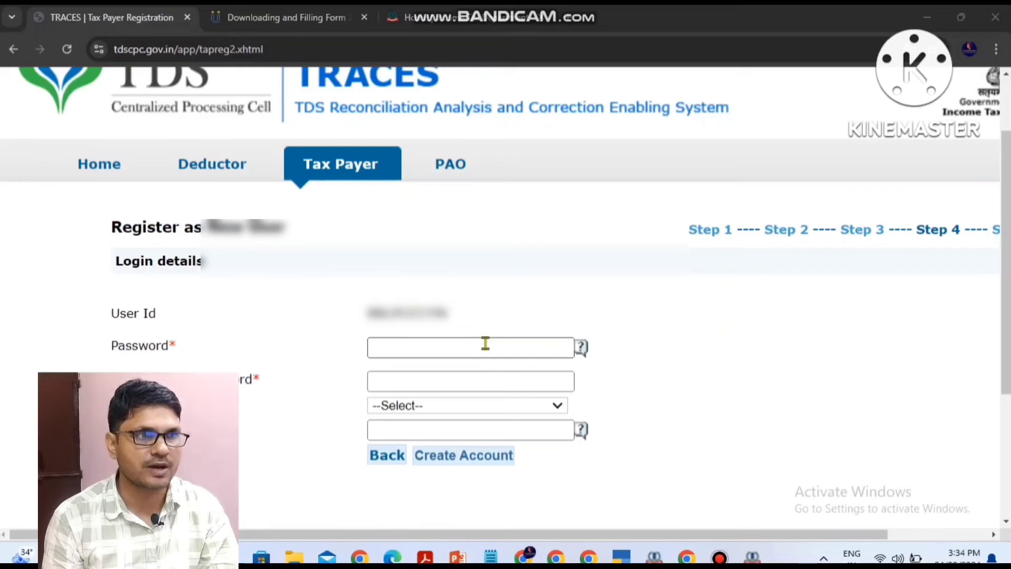
# Check the password rules, then enter and confirm the account password in the login details
pyautogui.click(394, 341)
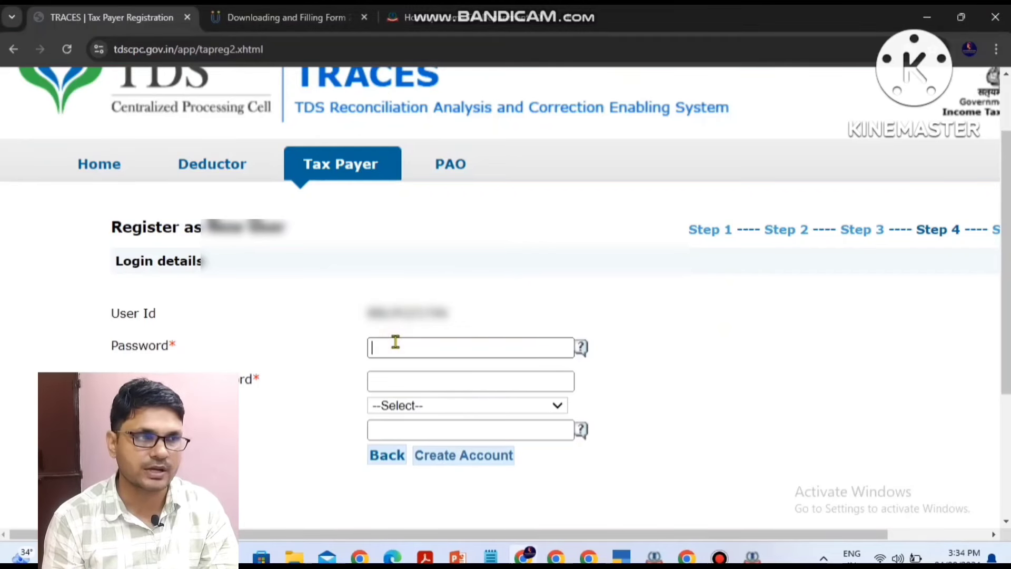
pyautogui.moveTo(582, 351)
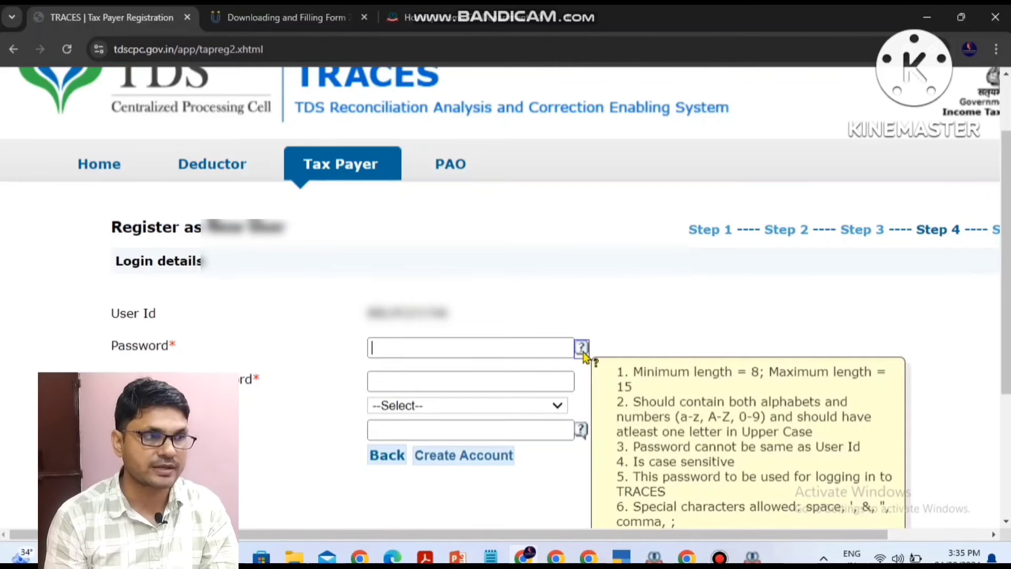
pyautogui.scroll(-3, 584, 352)
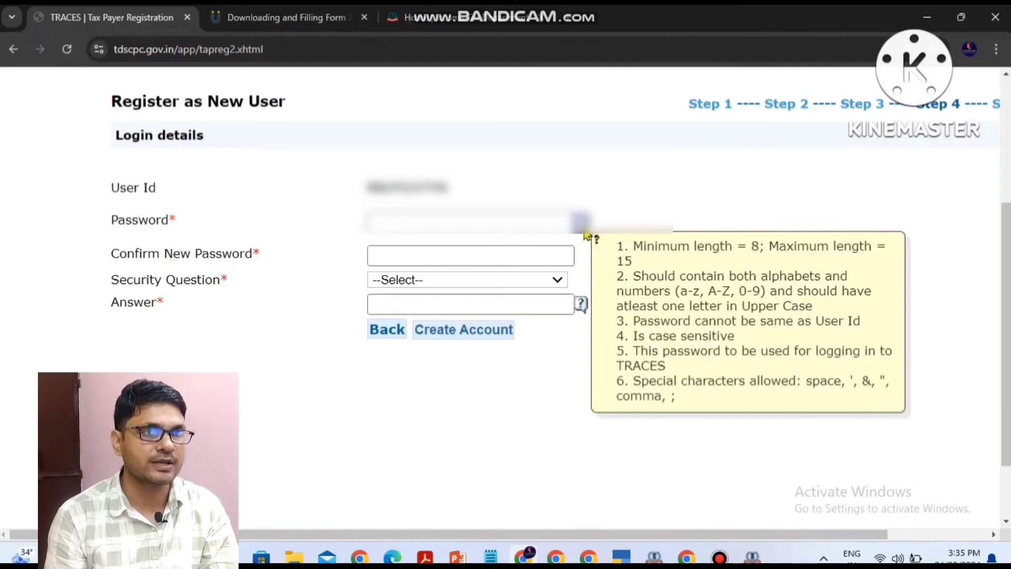
pyautogui.click(540, 251)
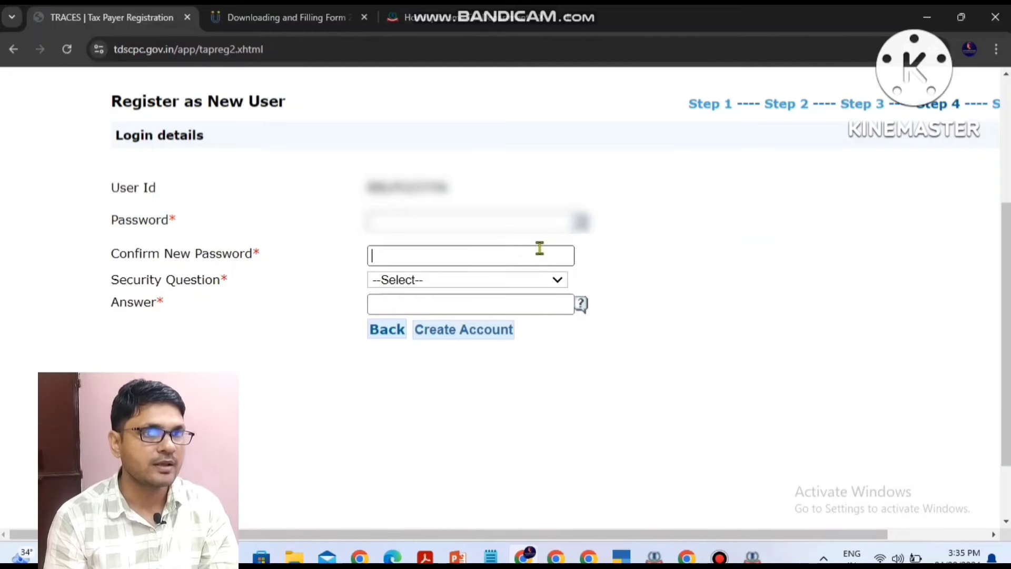
# Choose "What is the year of your graduation?" as the security question, fill in its answer and create the account
pyautogui.click(475, 283)
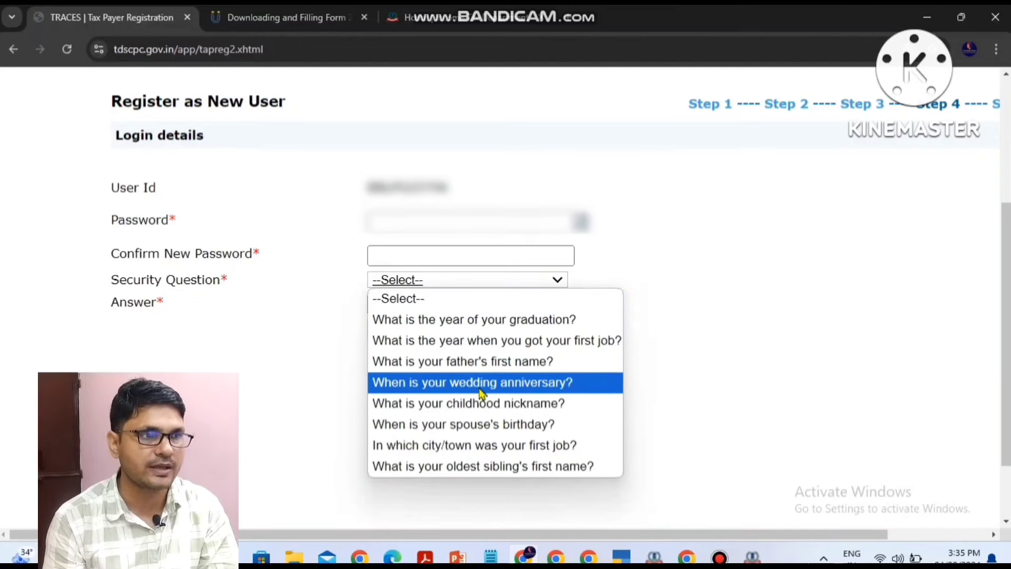
pyautogui.click(452, 321)
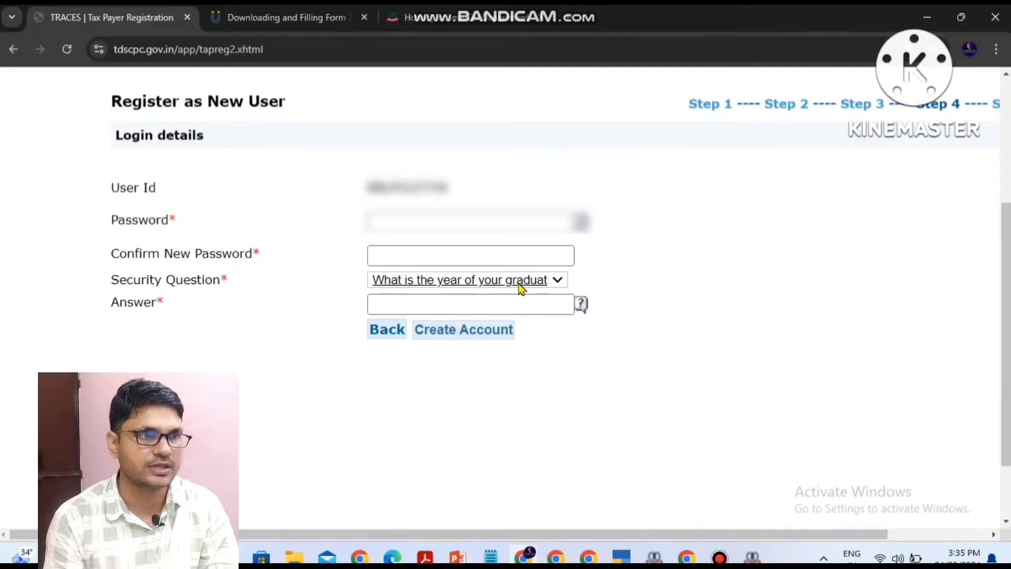
pyautogui.click(479, 304)
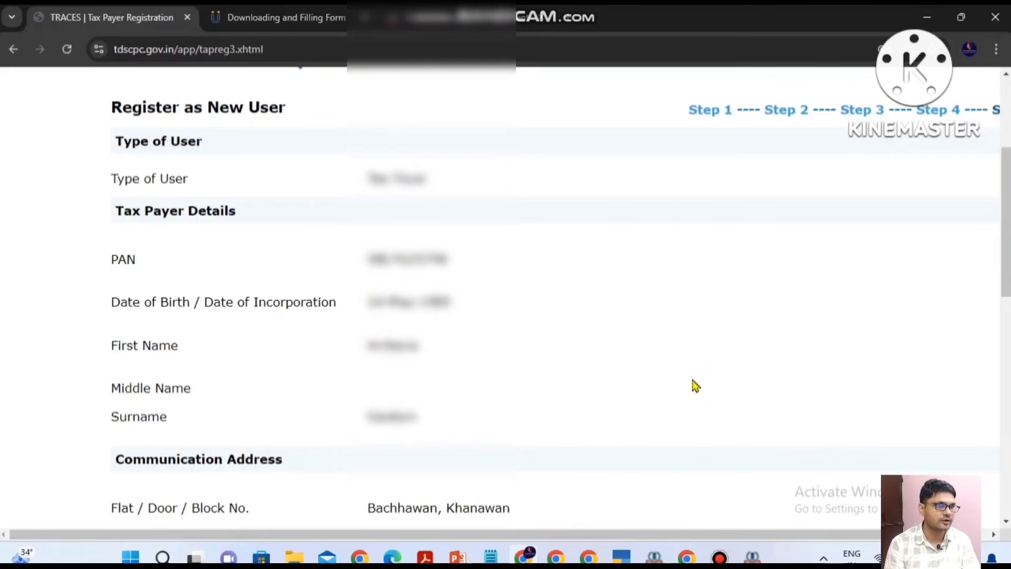
# Review the tax payer, address, communication and login details on the registration summary and submit the registration
pyautogui.scroll(2, 696, 386)
pyautogui.scroll(-2, 695, 386)
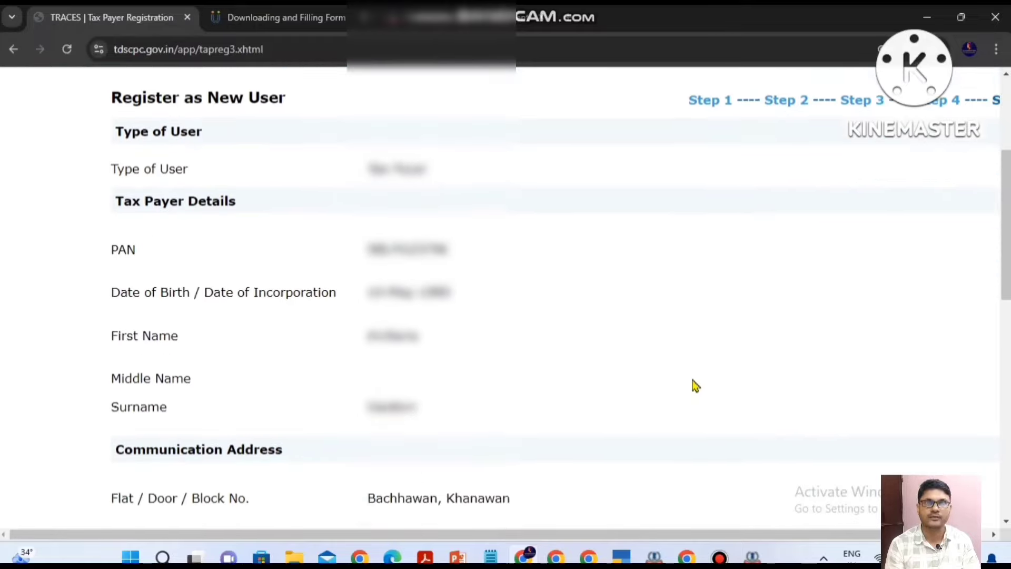
pyautogui.scroll(-1, 696, 387)
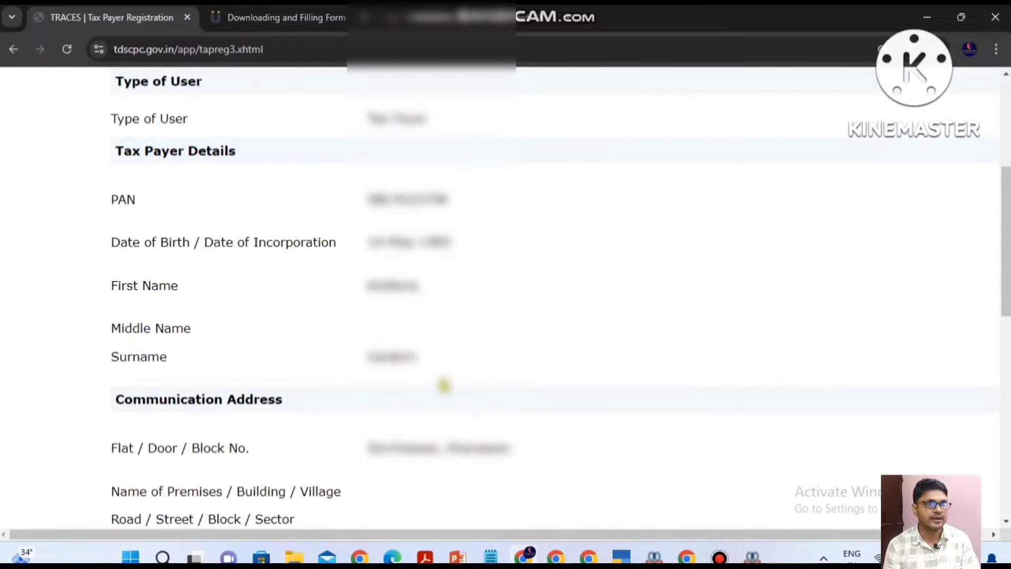
pyautogui.scroll(-3, 443, 384)
pyautogui.scroll(-2, 442, 380)
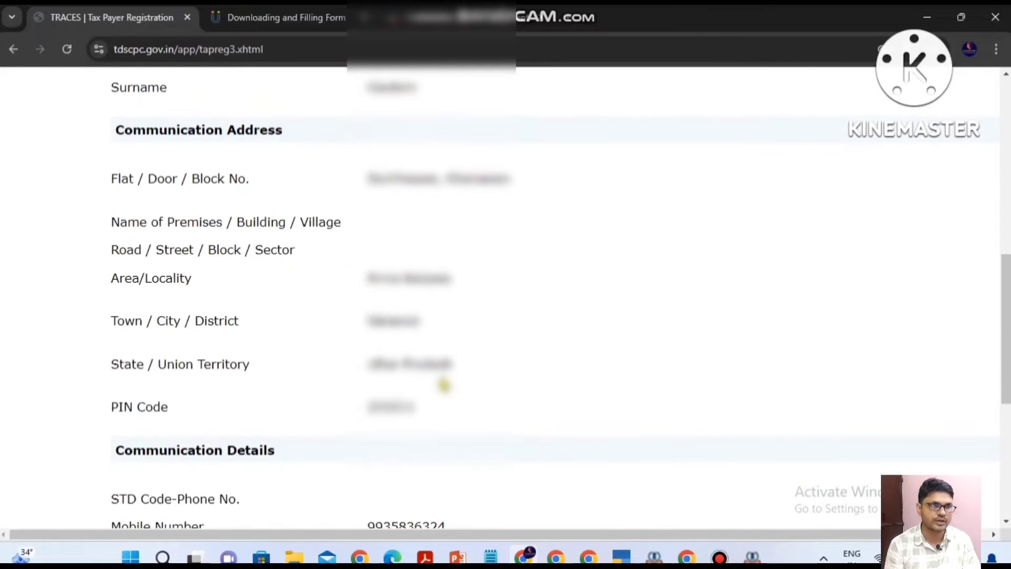
pyautogui.scroll(-6, 444, 385)
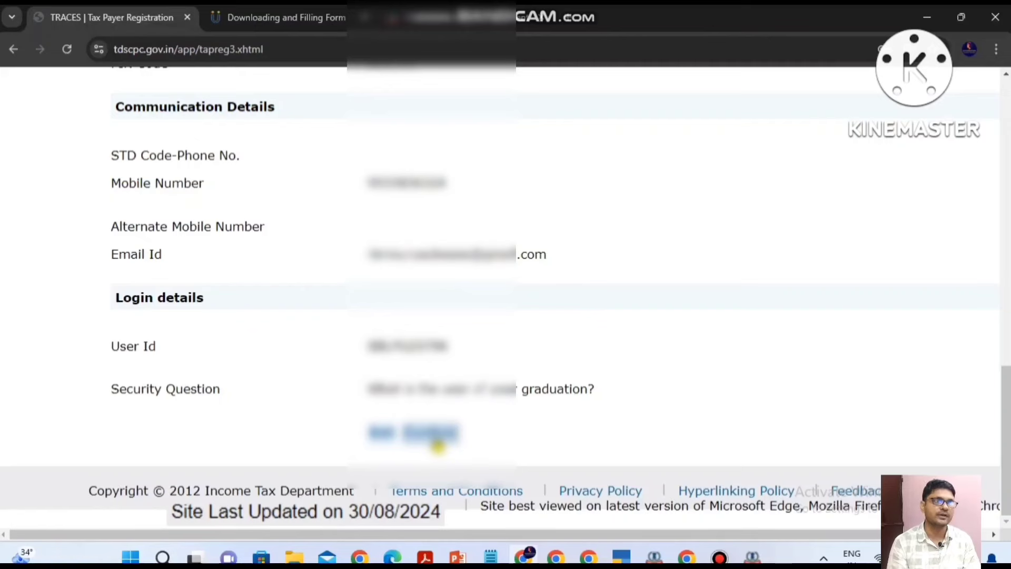
pyautogui.click(438, 445)
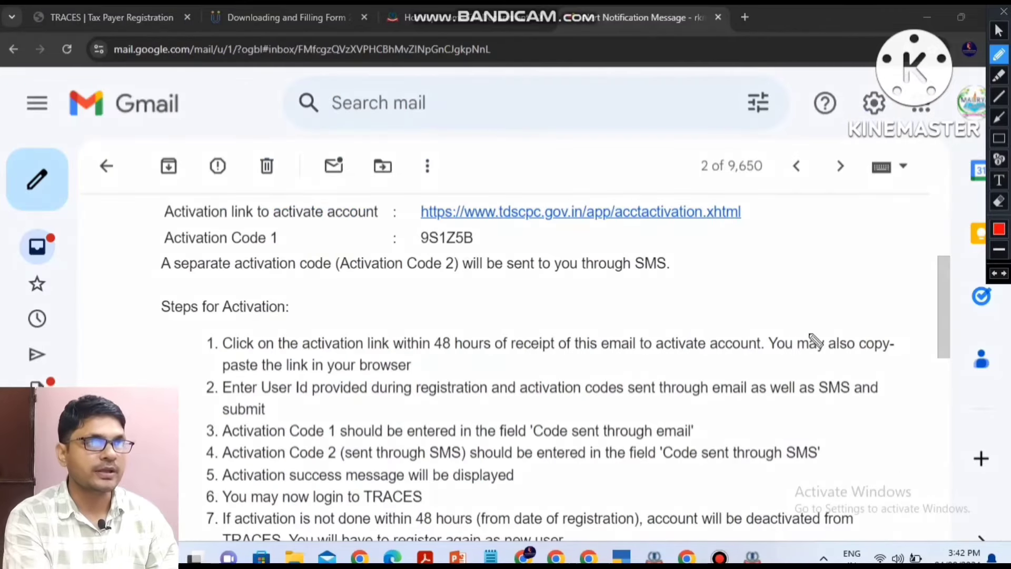
# In the Gmail activation message, mark in red the activation link, Activation Code 1 and the note about Activation Code 2
pyautogui.click(743, 215)
pyautogui.moveTo(742, 216); pyautogui.dragTo(773, 210)
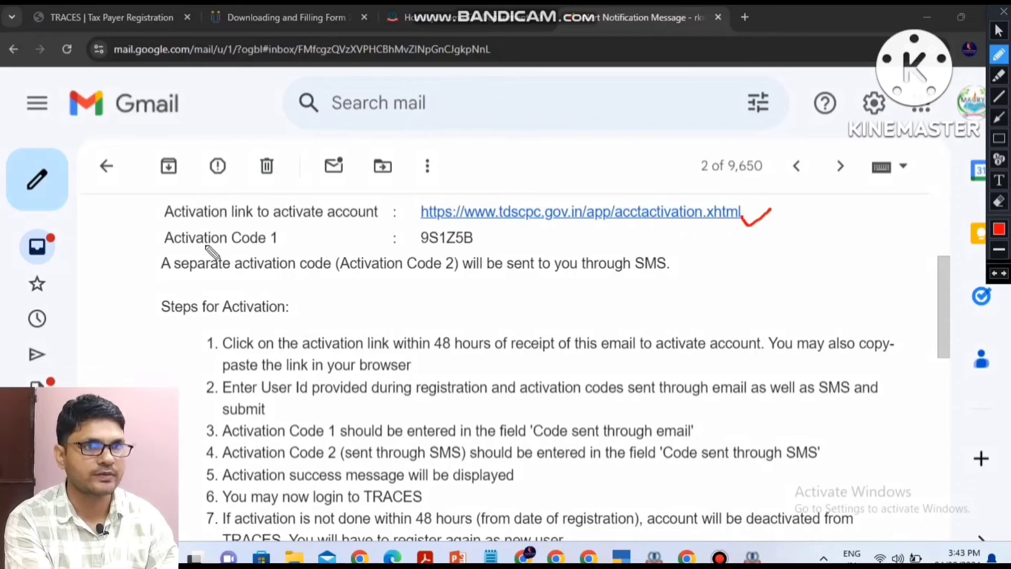
pyautogui.moveTo(216, 248); pyautogui.dragTo(284, 247)
pyautogui.moveTo(481, 241); pyautogui.dragTo(503, 230)
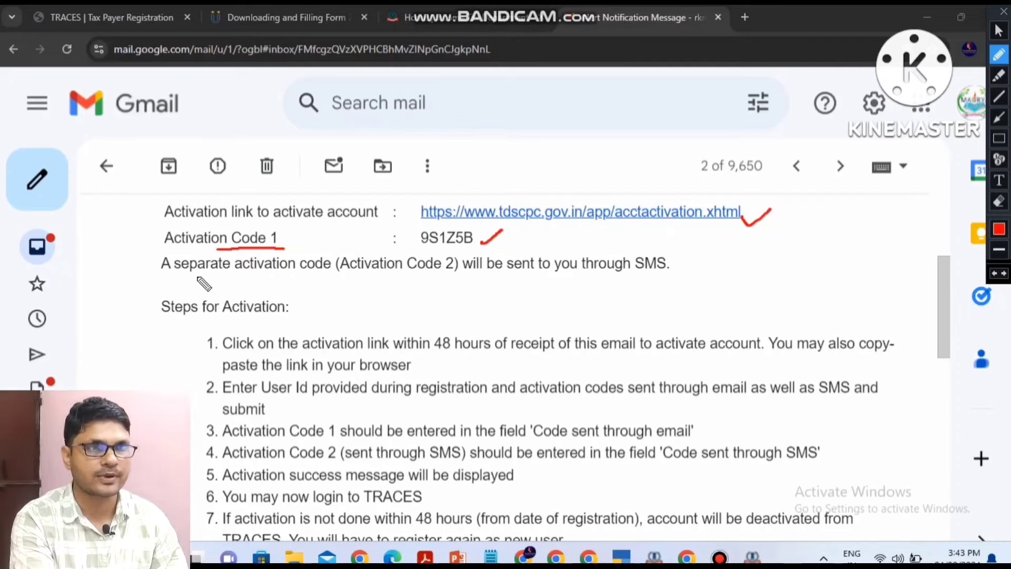
pyautogui.moveTo(155, 274); pyautogui.dragTo(296, 276)
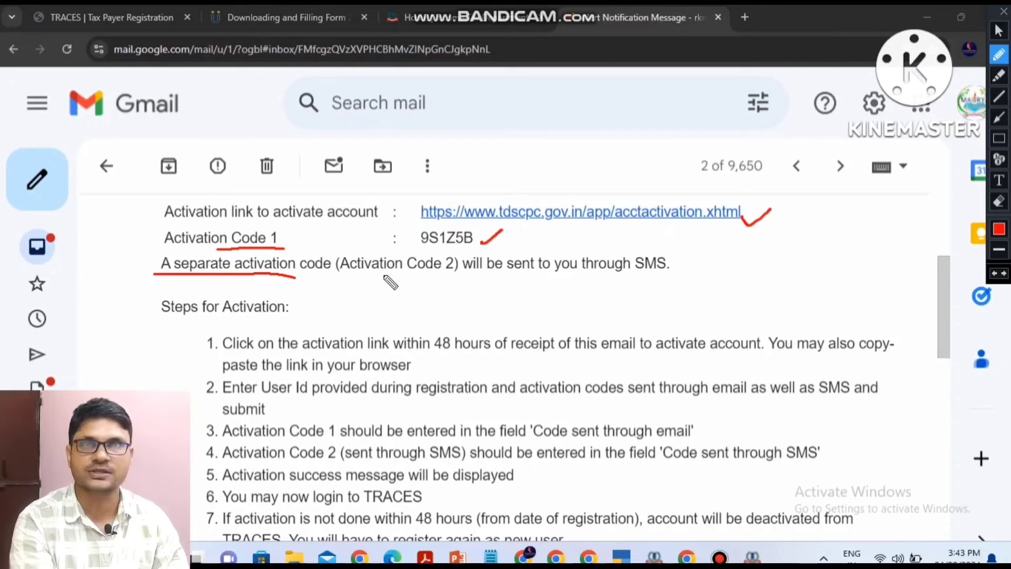
pyautogui.moveTo(384, 275); pyautogui.dragTo(459, 276)
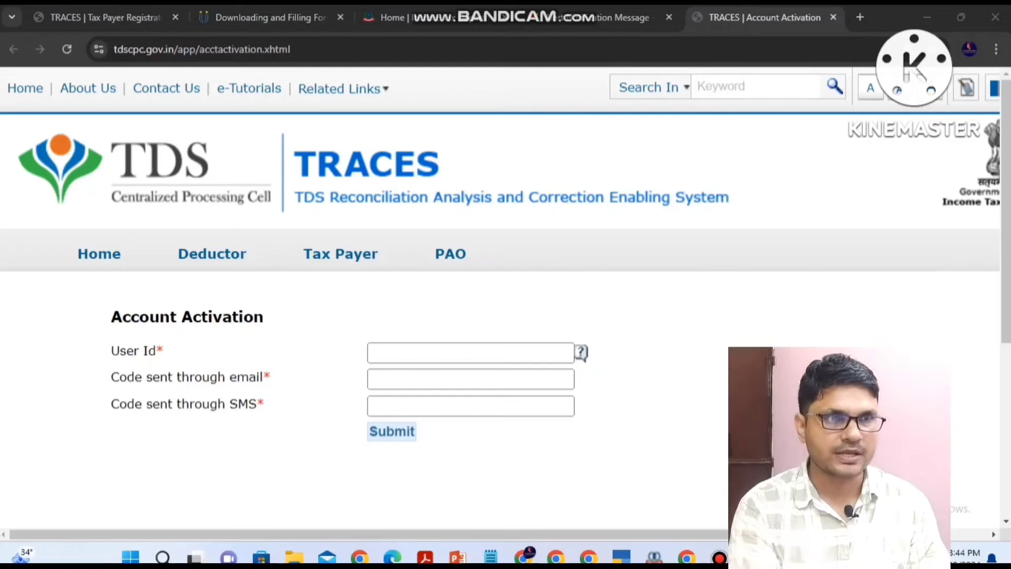
# Fill in the user ID and the activation codes sent through email and SMS, and submit the account activation
pyautogui.click(398, 350)
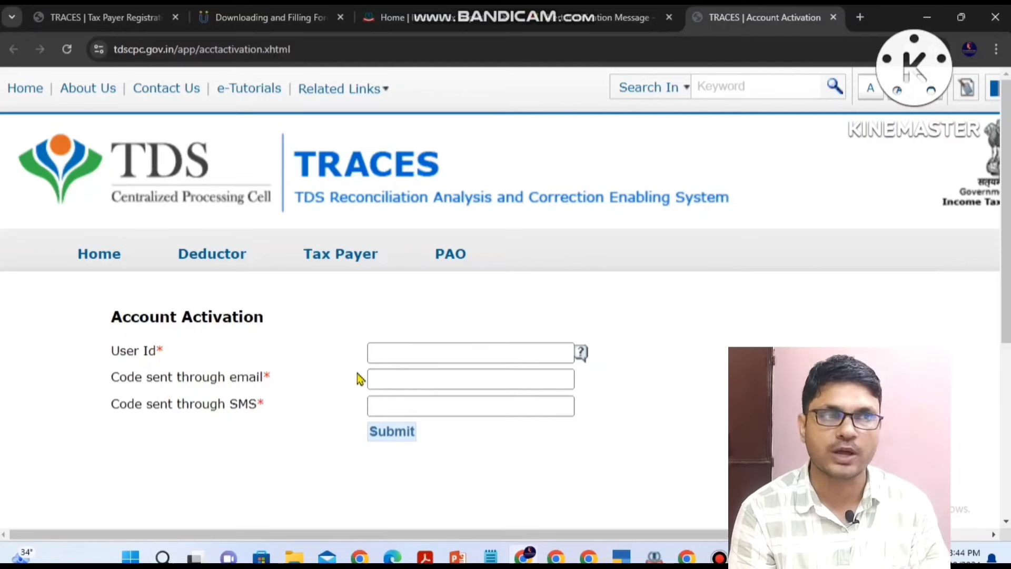
pyautogui.click(392, 379)
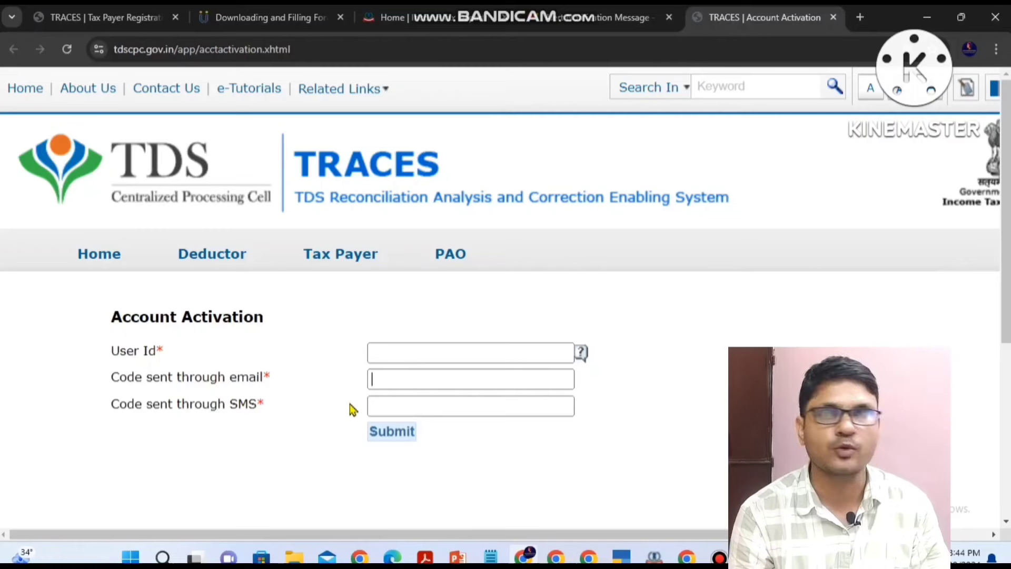
pyautogui.click(384, 405)
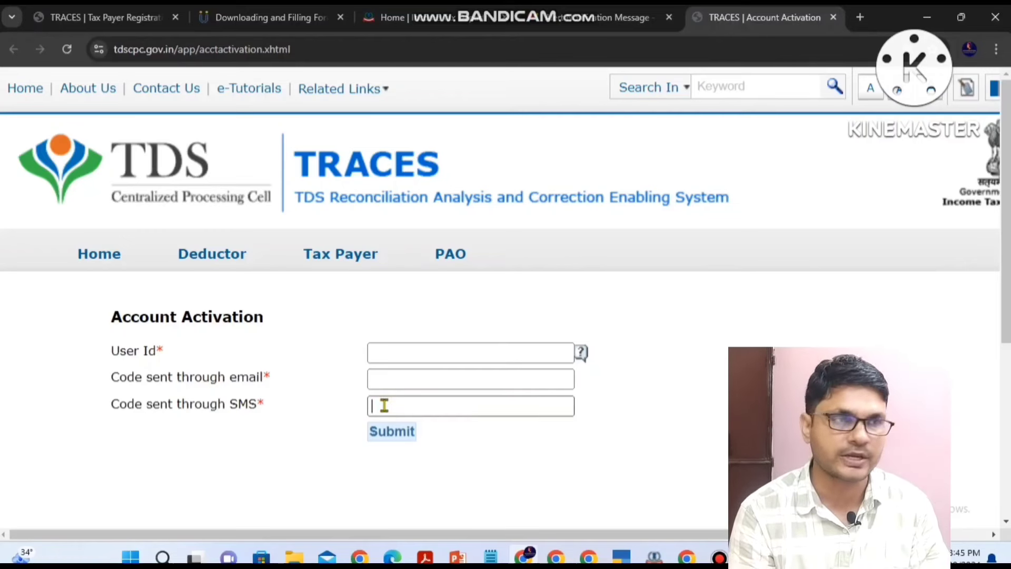
pyautogui.click(404, 431)
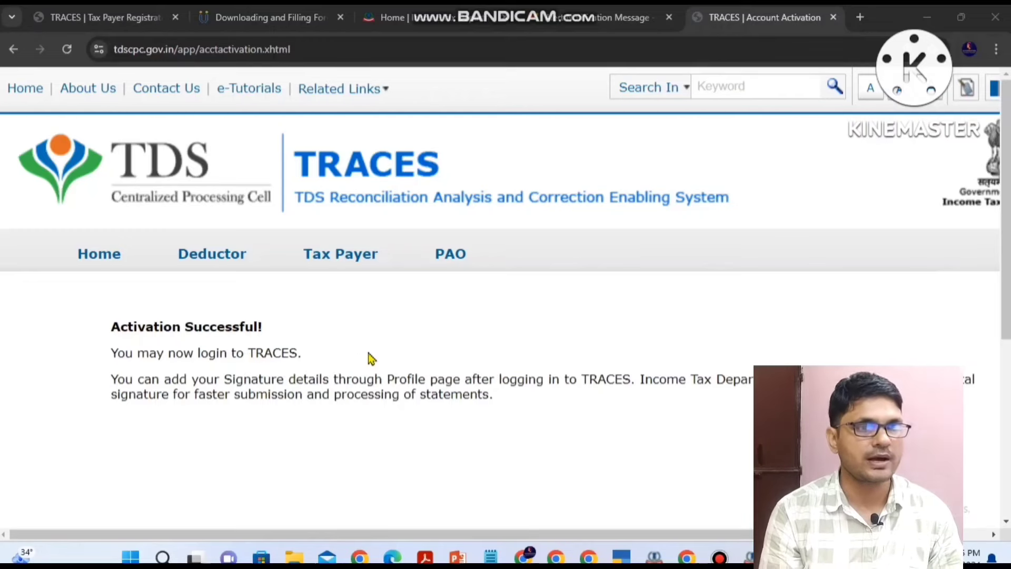
# Return to the portal's home page and log in as a tax payer with the user ID, password and PAN
pyautogui.click(86, 260)
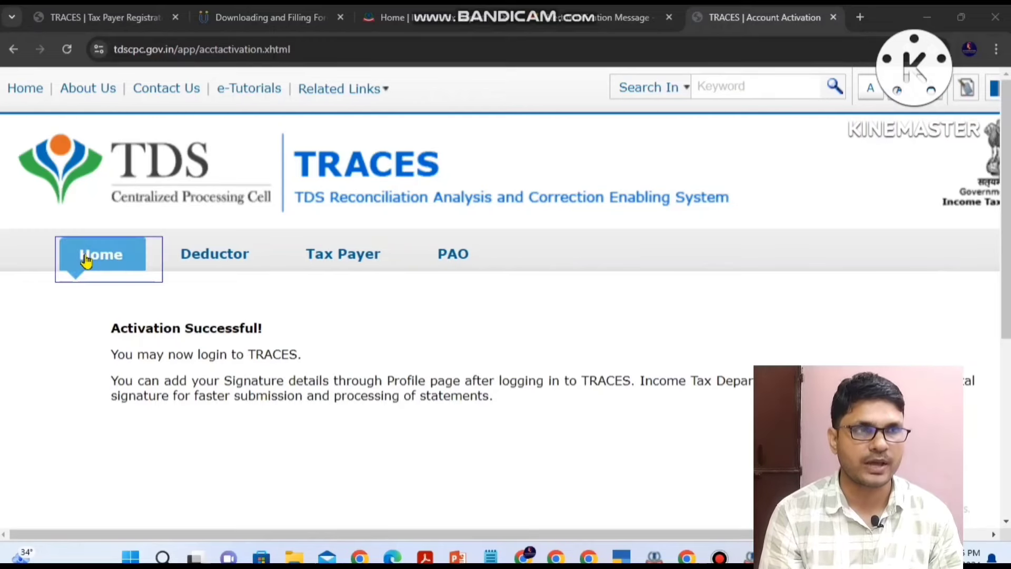
pyautogui.moveTo(29, 396)
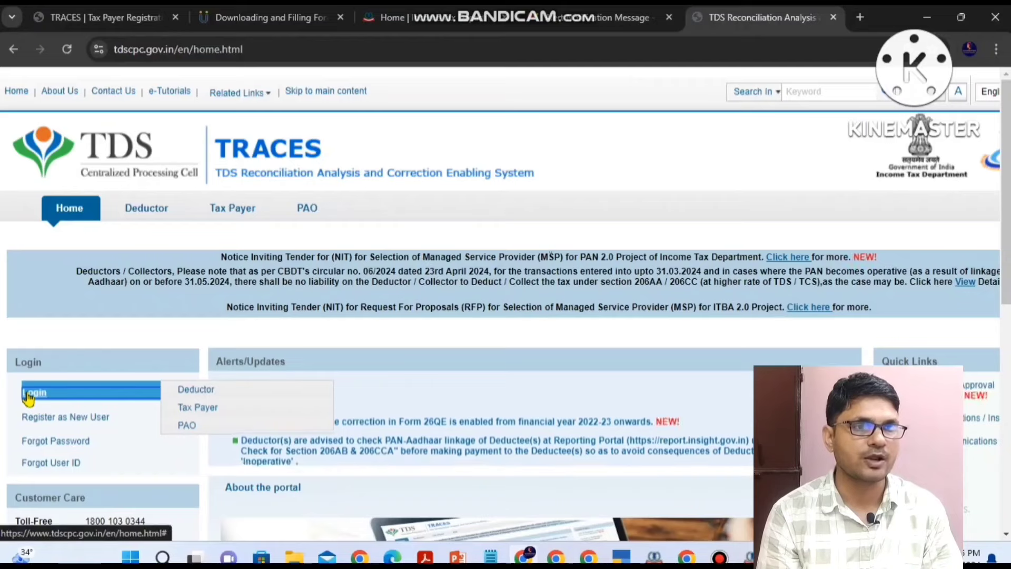
pyautogui.click(200, 413)
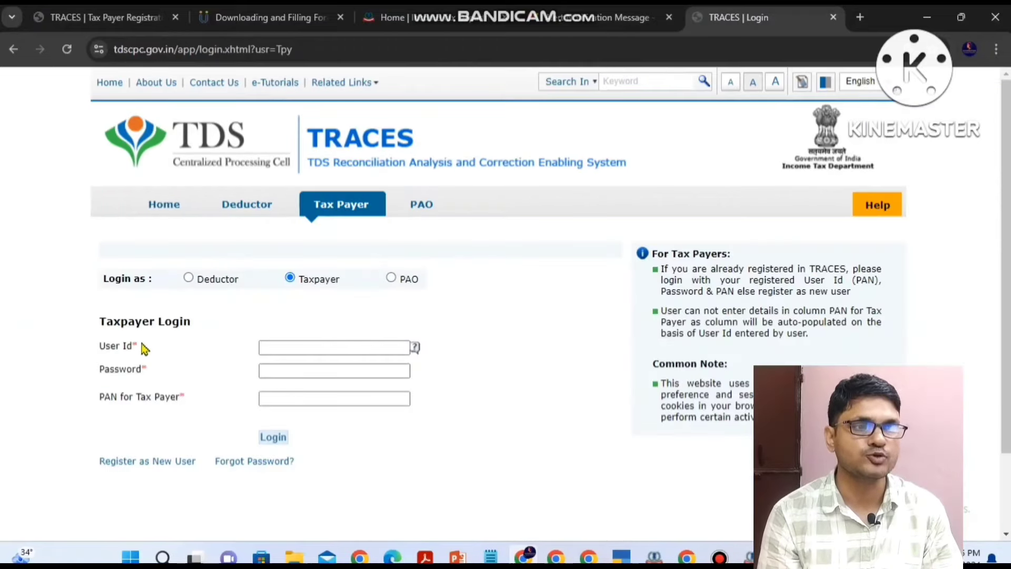
pyautogui.click(289, 350)
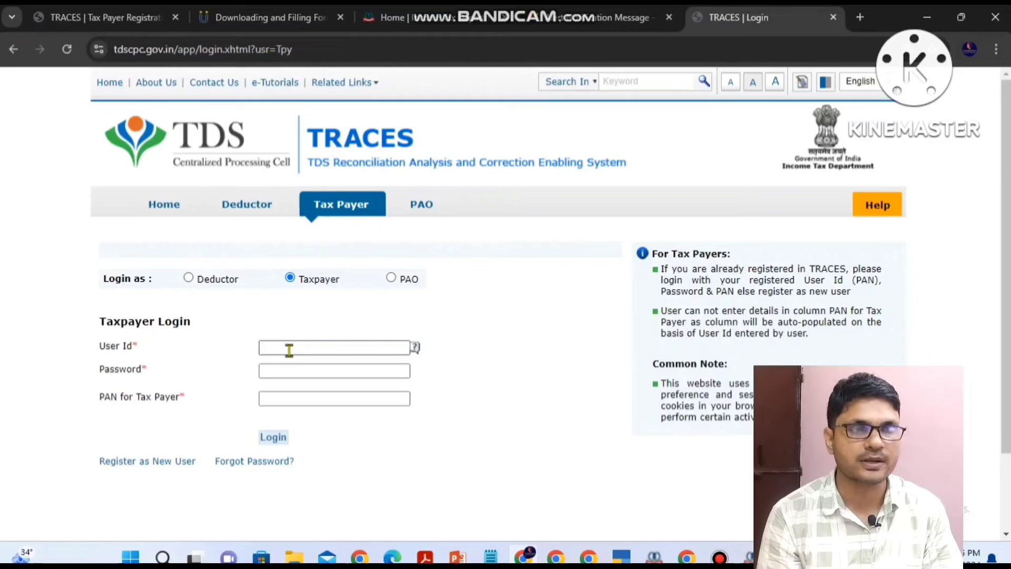
pyautogui.click(290, 371)
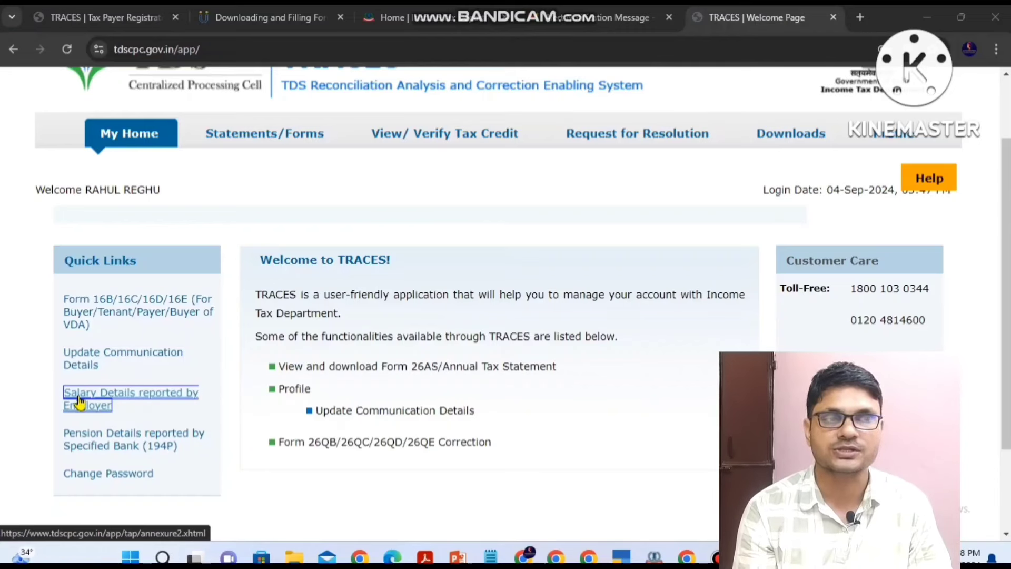
# View the salary details reported by the employer for financial year 2023-24
pyautogui.click(148, 398)
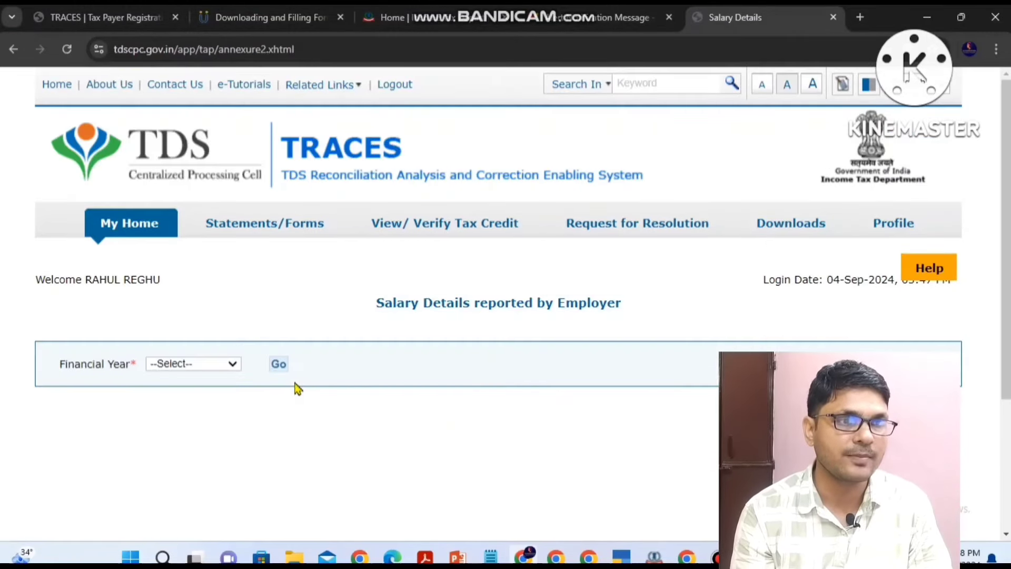
pyautogui.click(207, 366)
pyautogui.click(185, 330)
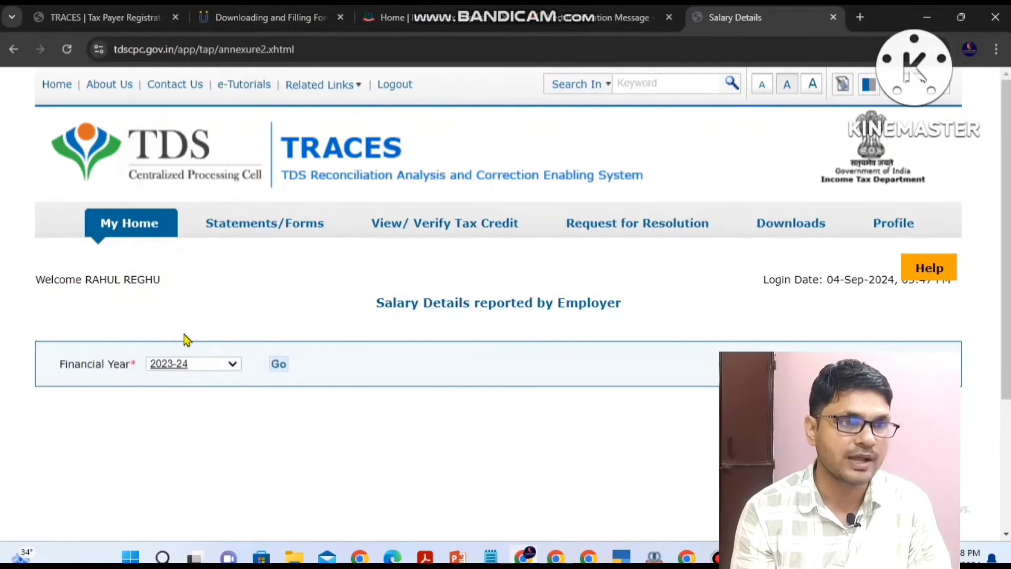
pyautogui.click(277, 364)
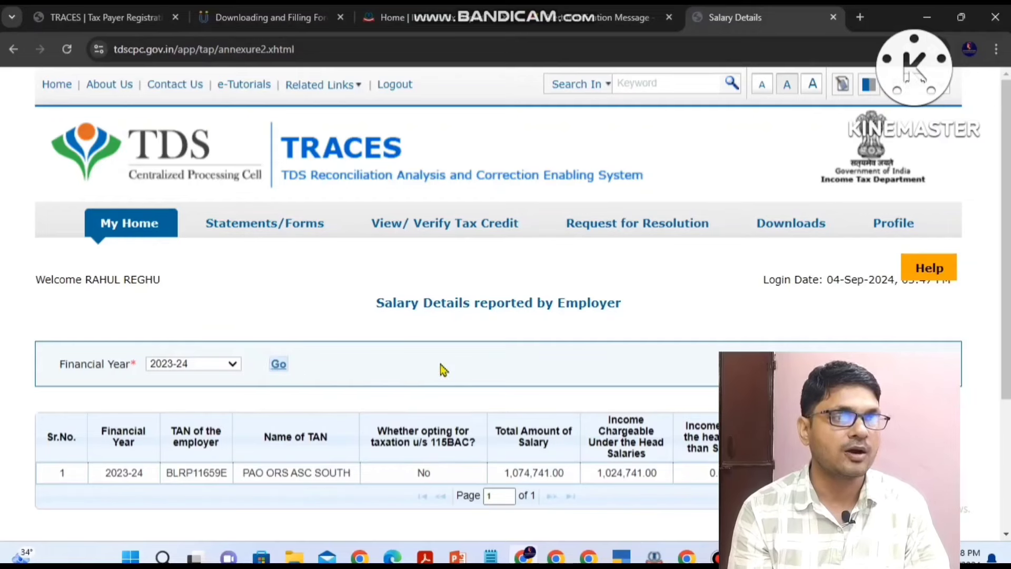
pyautogui.scroll(-1, 442, 371)
pyautogui.scroll(-1, 441, 371)
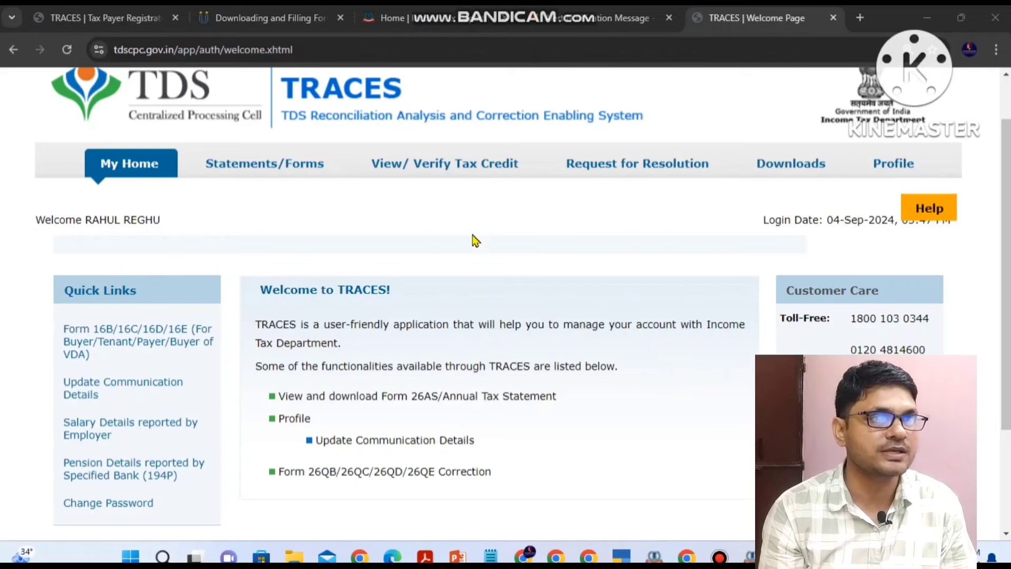
# Open the Request for Correction page for statement cum challan and look over the available download options
pyautogui.moveTo(413, 167)
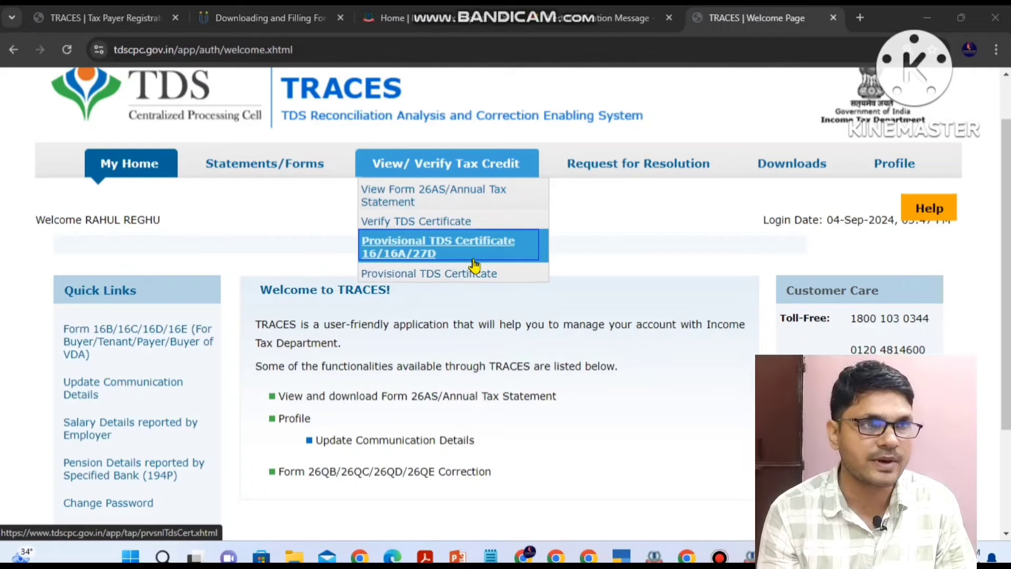
pyautogui.moveTo(293, 150)
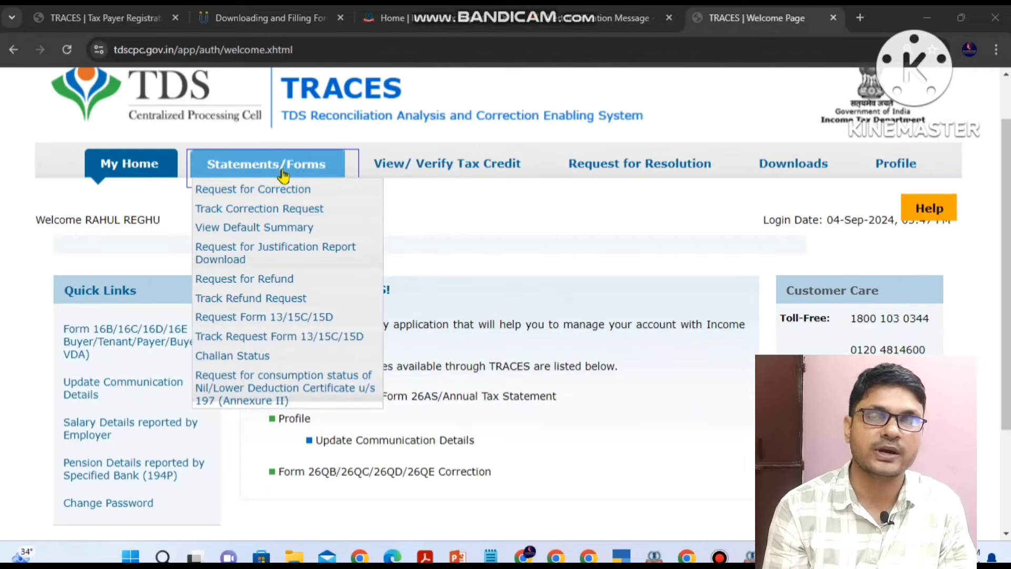
pyautogui.click(275, 196)
pyautogui.moveTo(311, 222)
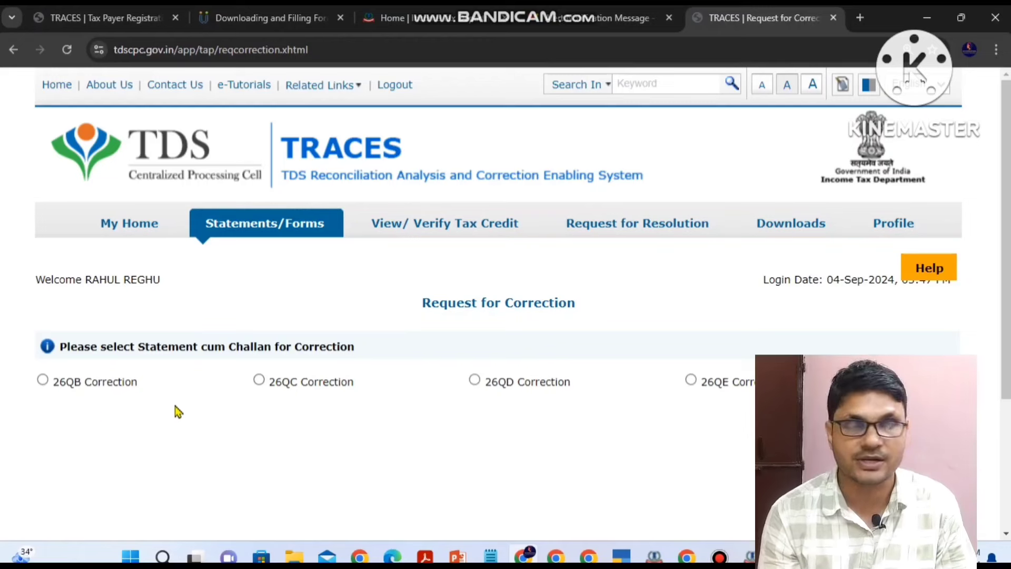
pyautogui.moveTo(265, 230)
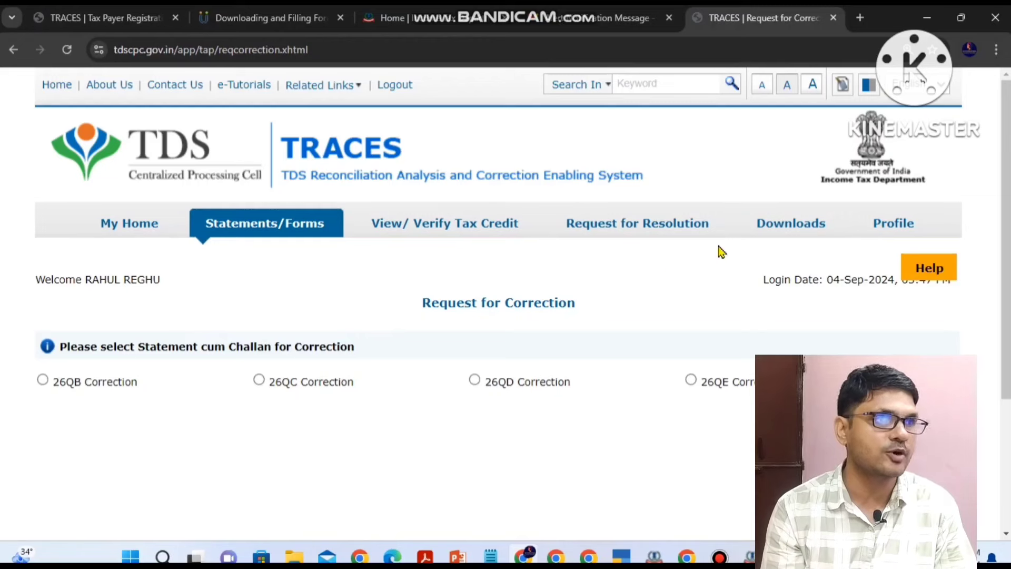
pyautogui.moveTo(801, 229)
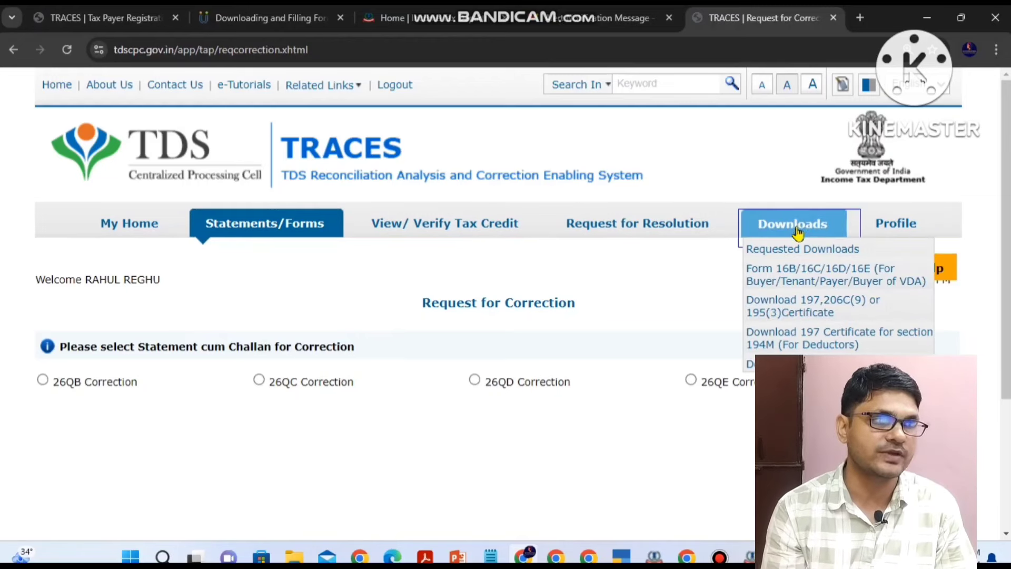